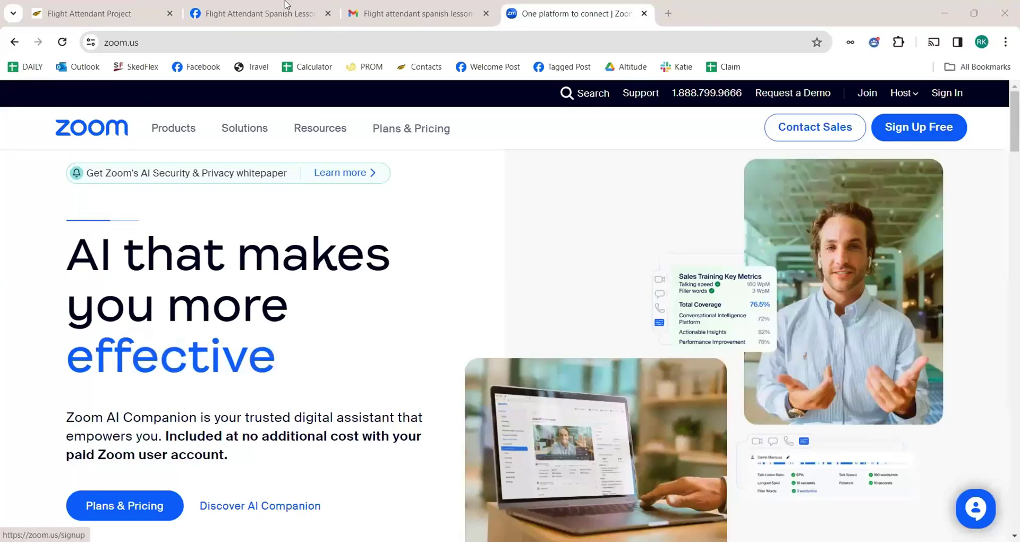
- Switch to the Flight Attendant Spanish Lessons group page and highlight the start of its title
left_click(305, 15)
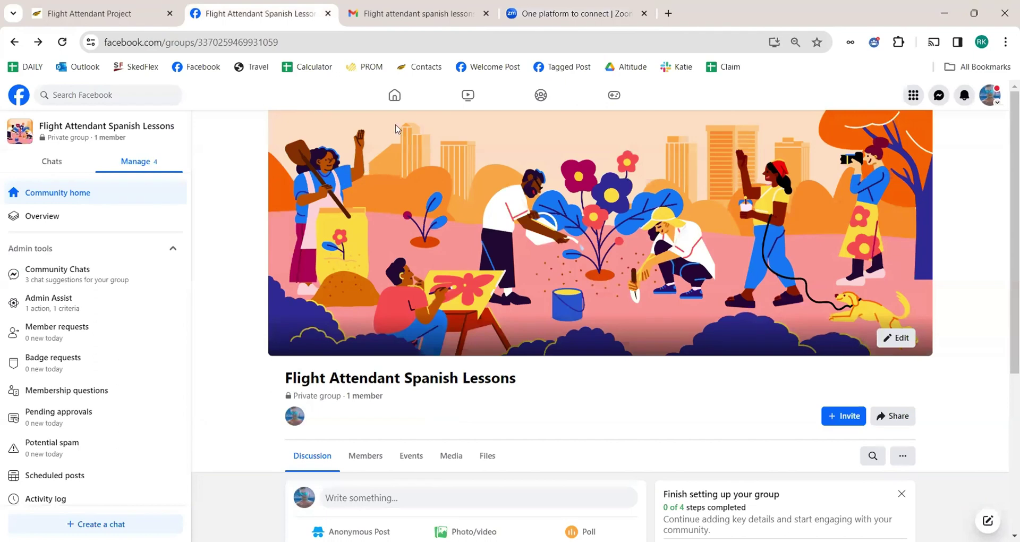
scroll(649, 213, "down", 3)
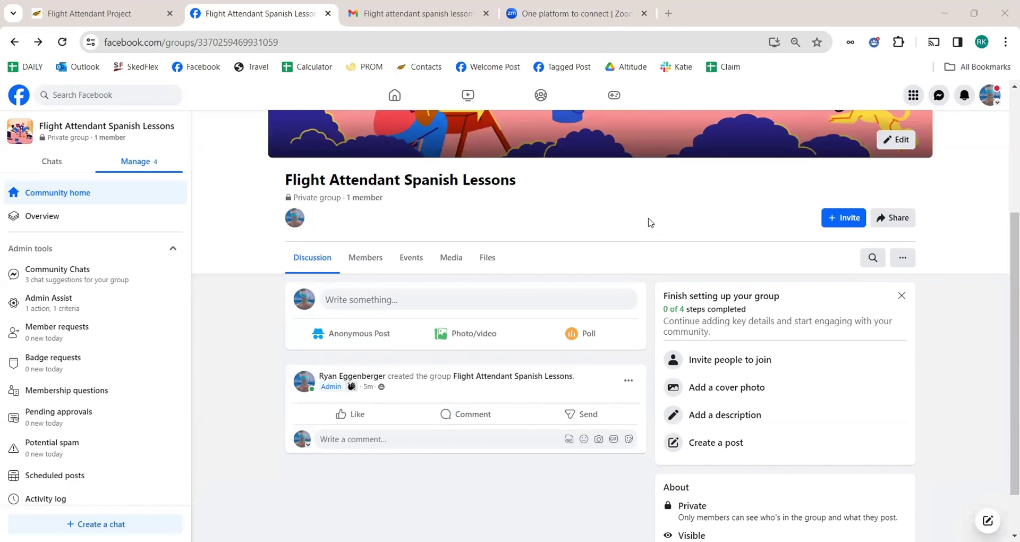
scroll(650, 222, "up", 2)
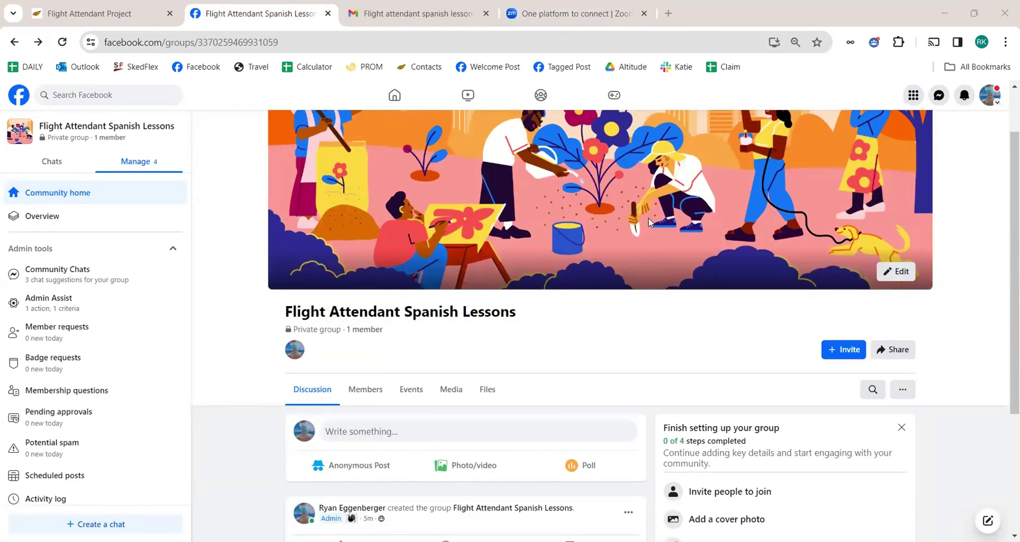
scroll(648, 218, "down", 1)
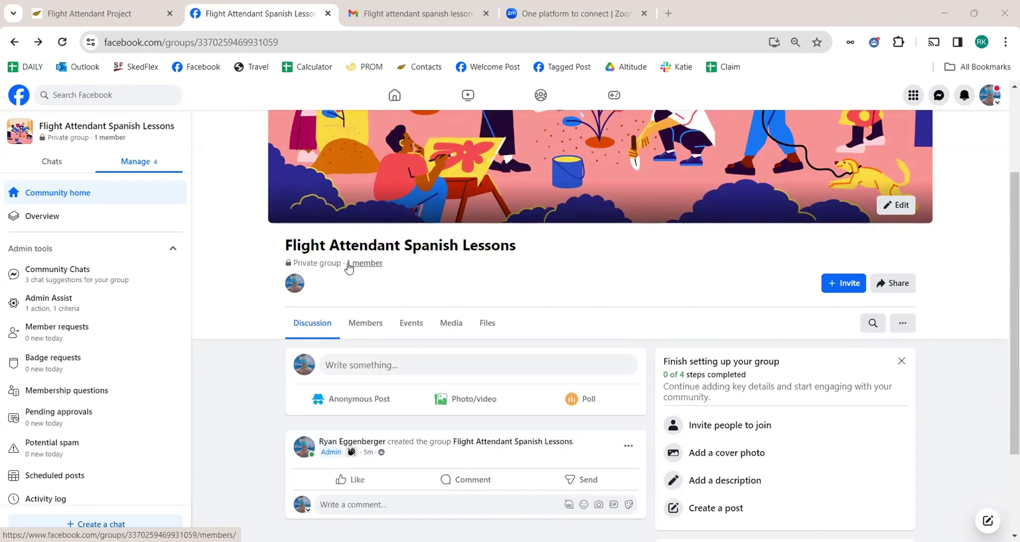
scroll(553, 285, "up", 1)
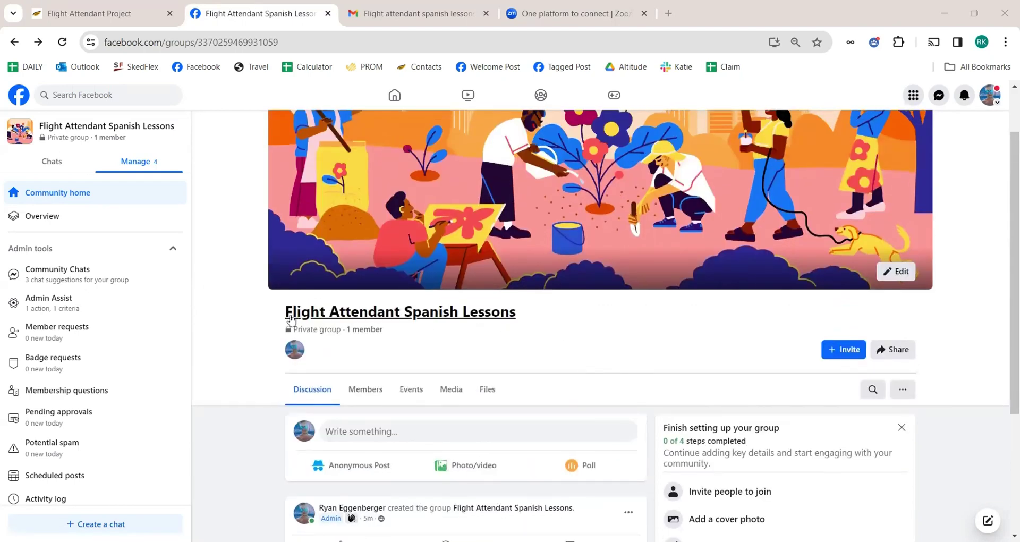
left_click_drag(268, 317, 394, 306)
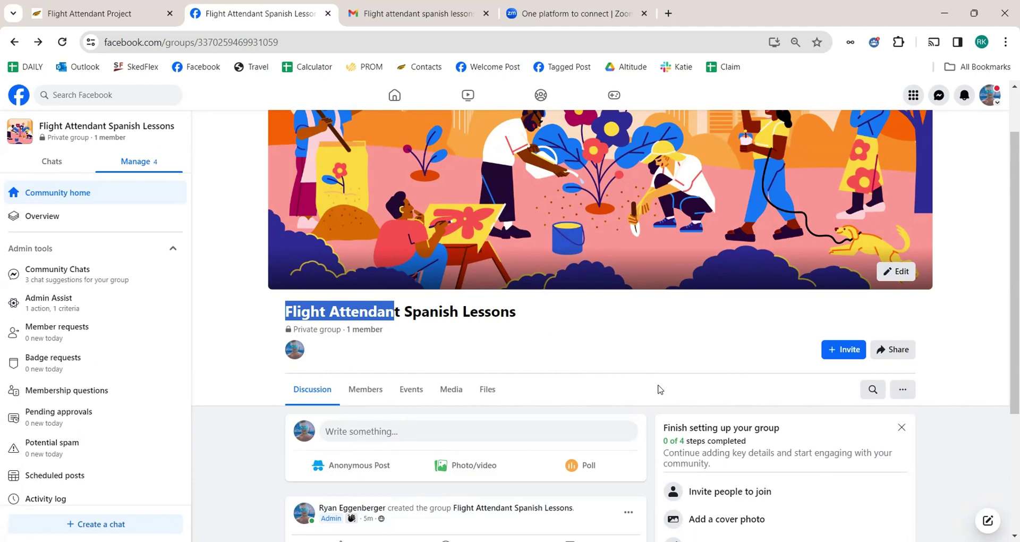
scroll(656, 390, "up", 1)
scroll(656, 390, "down", 1)
scroll(656, 425, "down", 2)
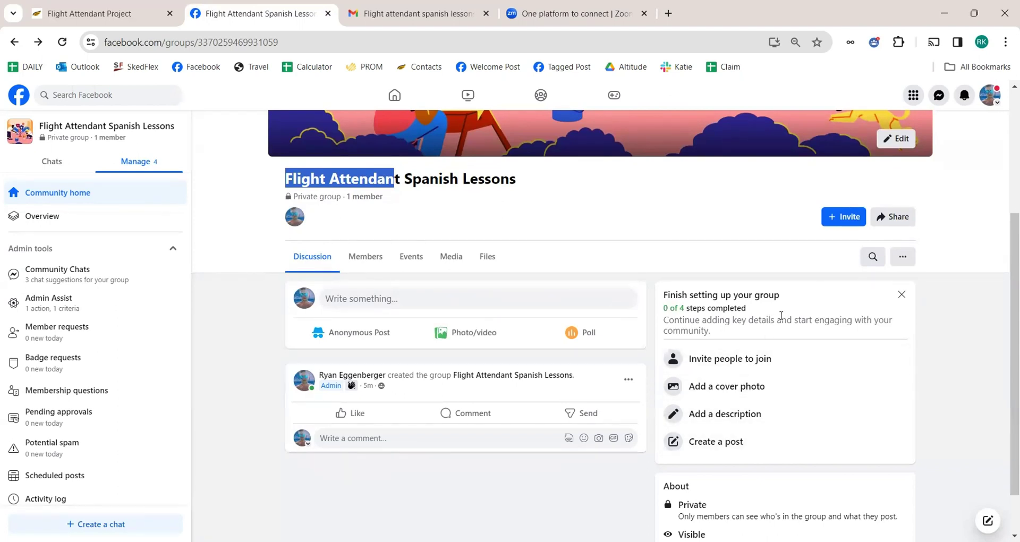
scroll(791, 351, "down", 1)
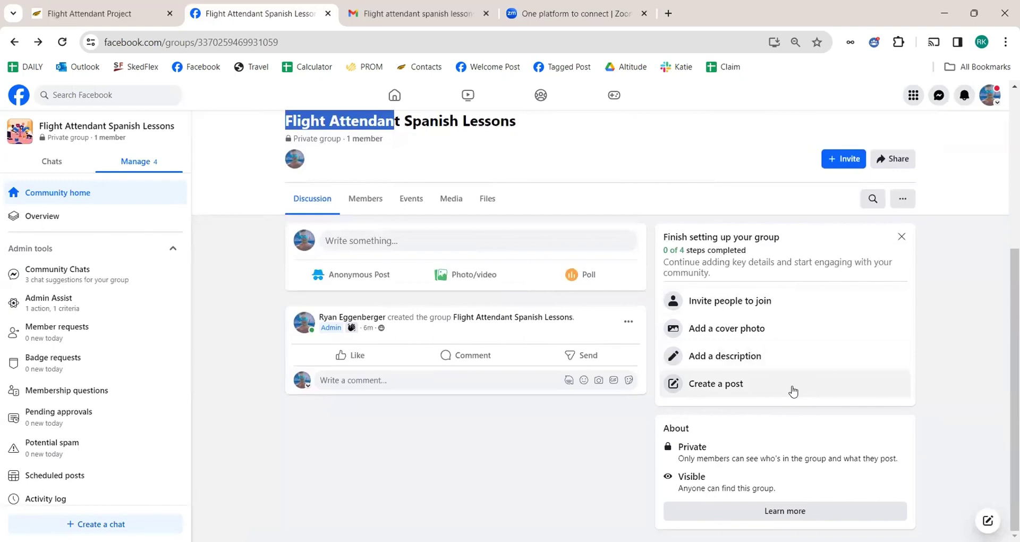
scroll(792, 391, "up", 3)
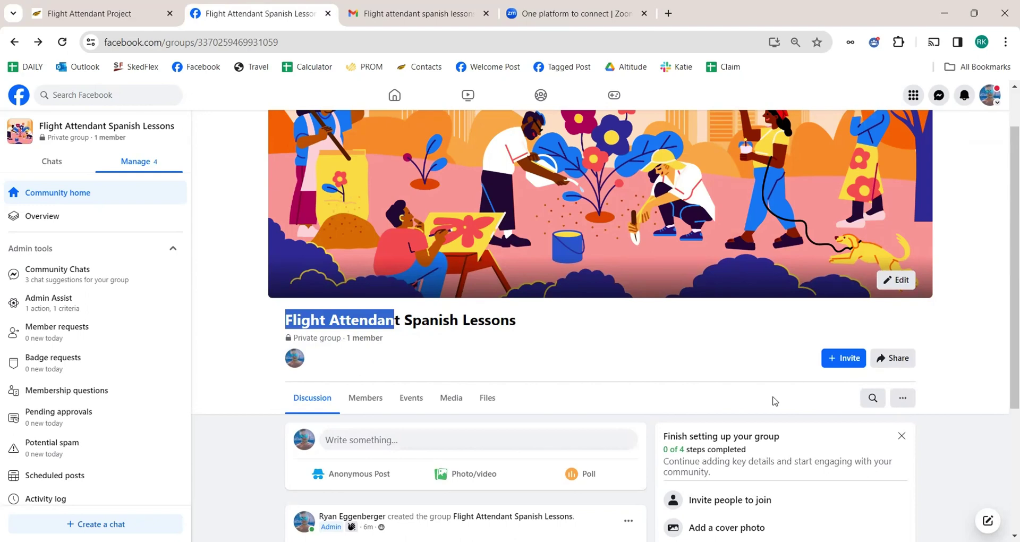
left_click_drag(558, 317, 264, 325)
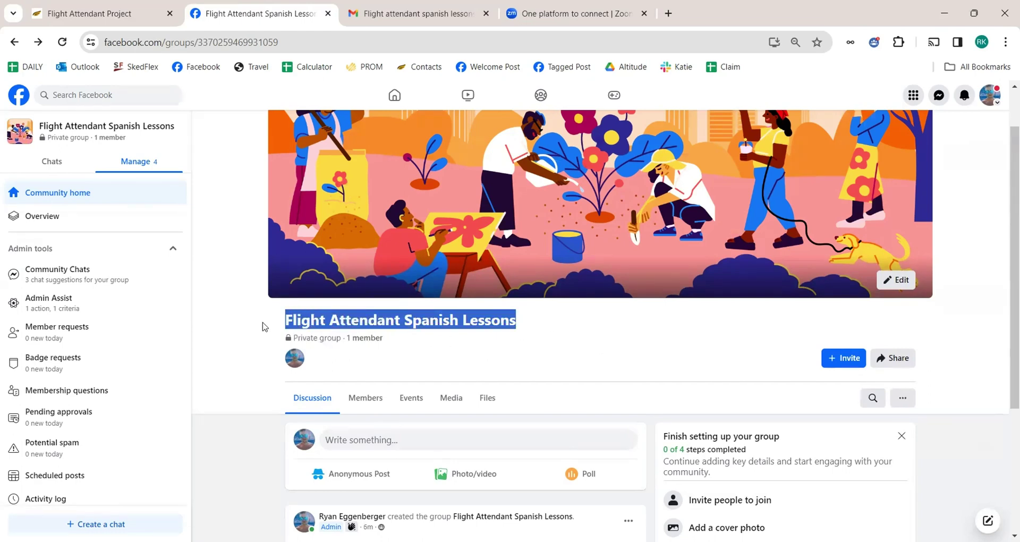
left_click(261, 328)
scroll(257, 330, "down", 3)
scroll(257, 329, "up", 3)
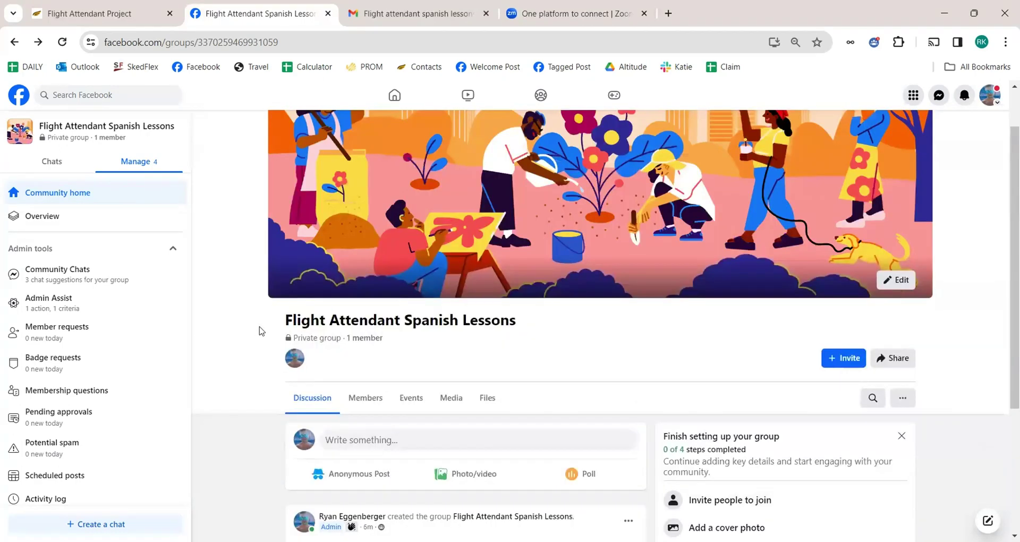
left_click_drag(264, 325, 521, 333)
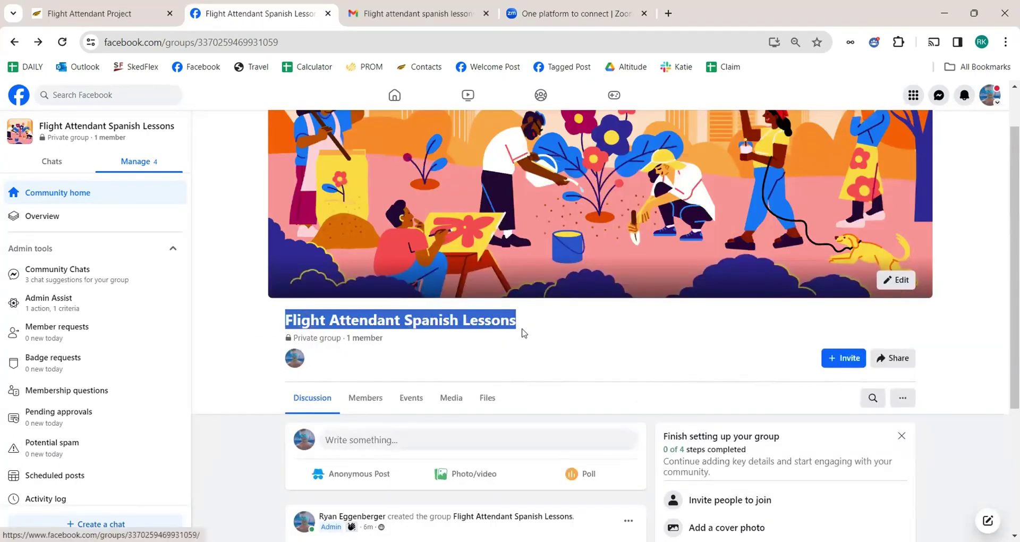
left_click(561, 357)
scroll(584, 374, "down", 2)
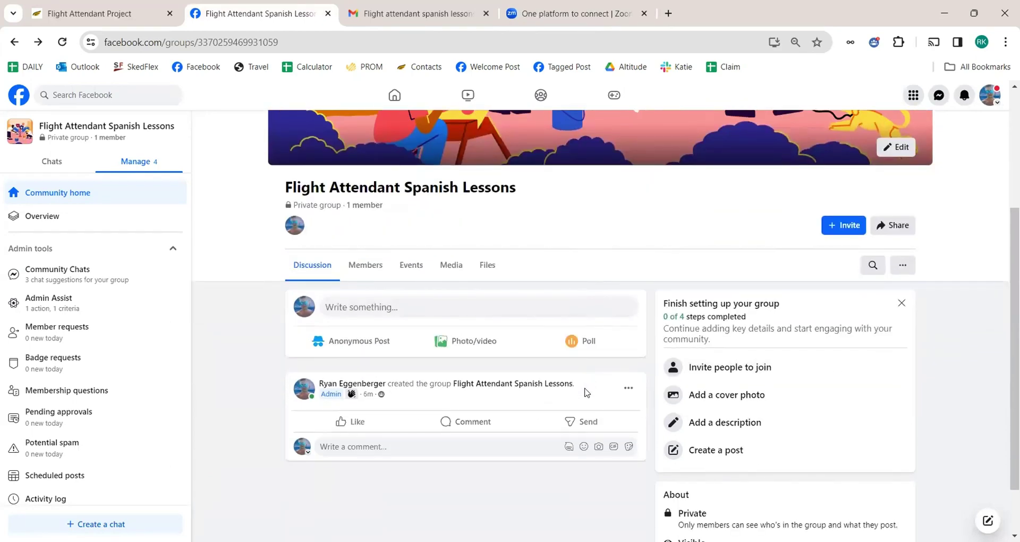
scroll(586, 393, "up", 3)
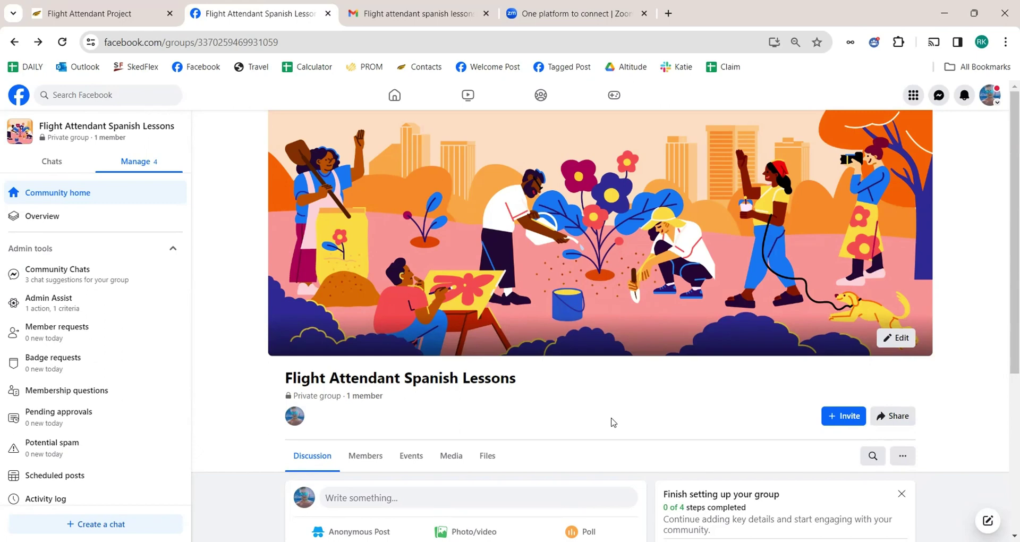
scroll(613, 422, "down", 5)
scroll(613, 422, "up", 4)
- Go from the Home feed to Groups and start creating a new group
left_click(202, 187)
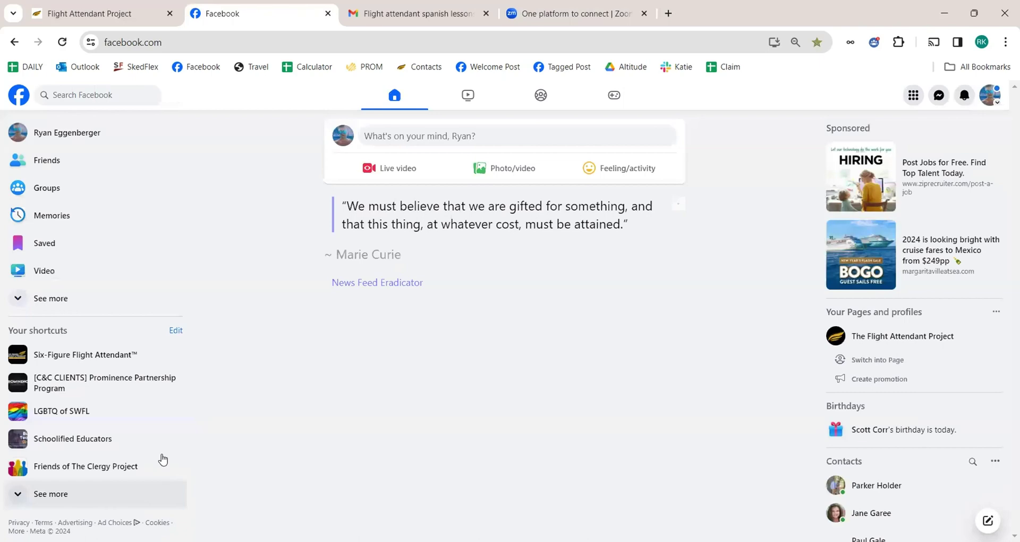
left_click(40, 187)
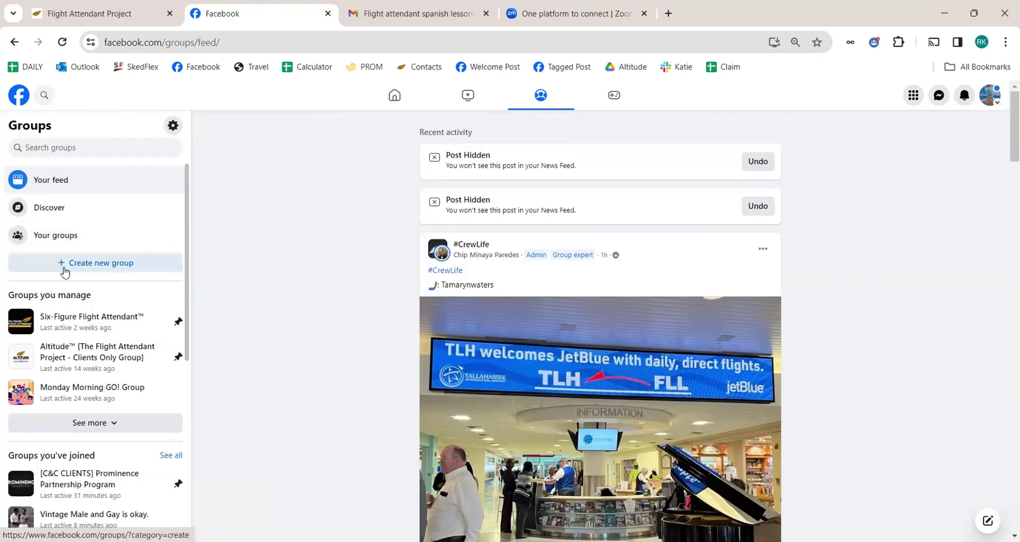
left_click(111, 272)
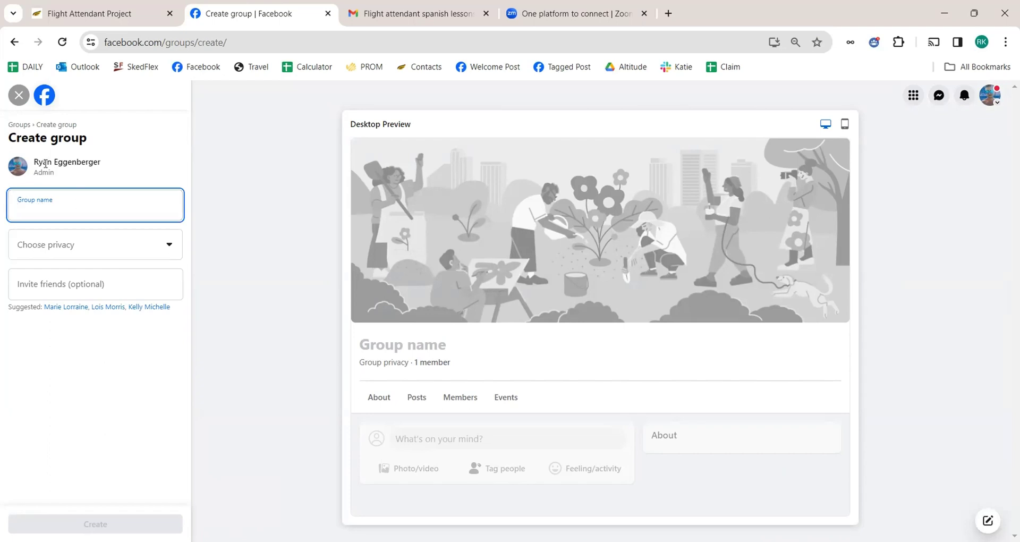
- Name the group 'Flight Attendant Spanish Lessons' and make it Private and Visible
type("Flight A")
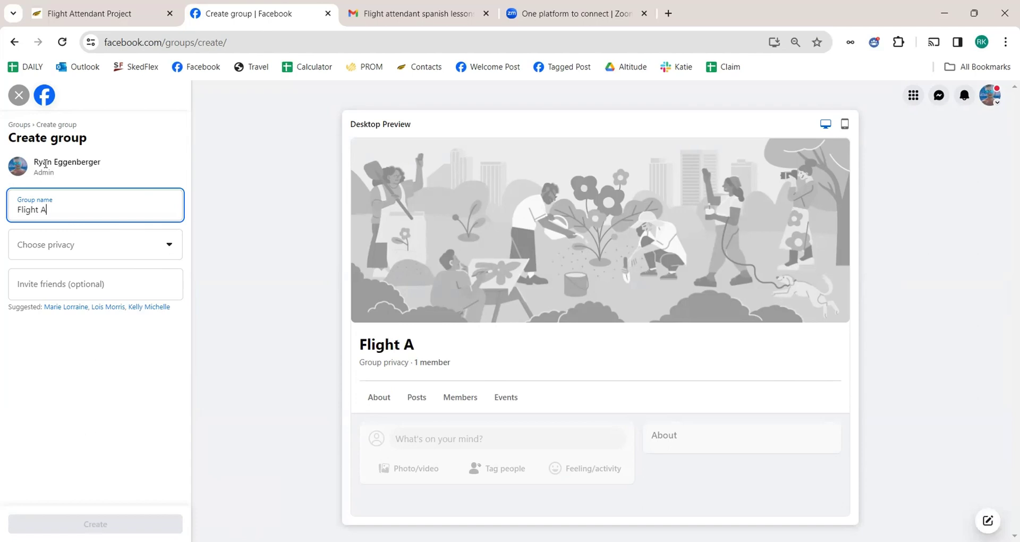
type("ttendant Spanish Lessons")
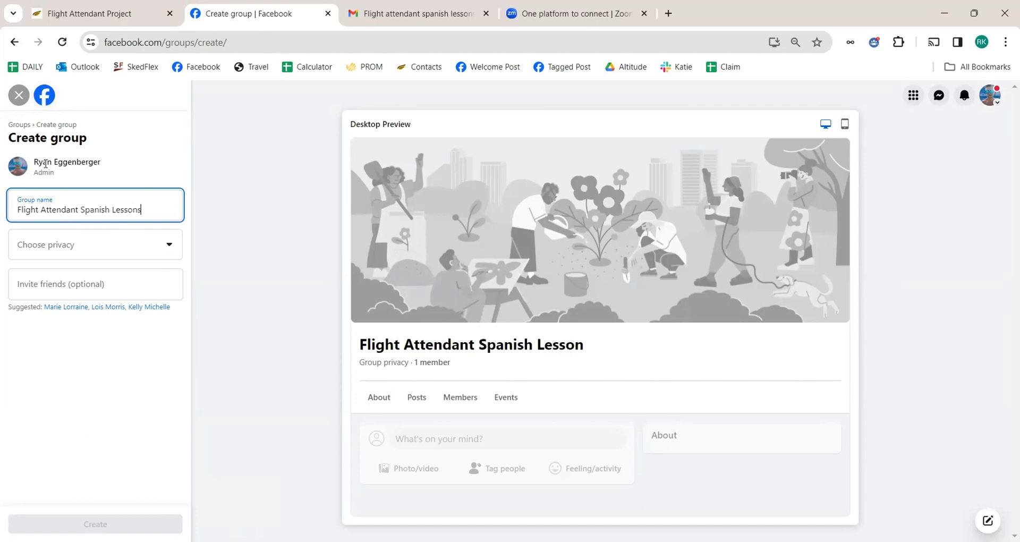
left_click(16, 245)
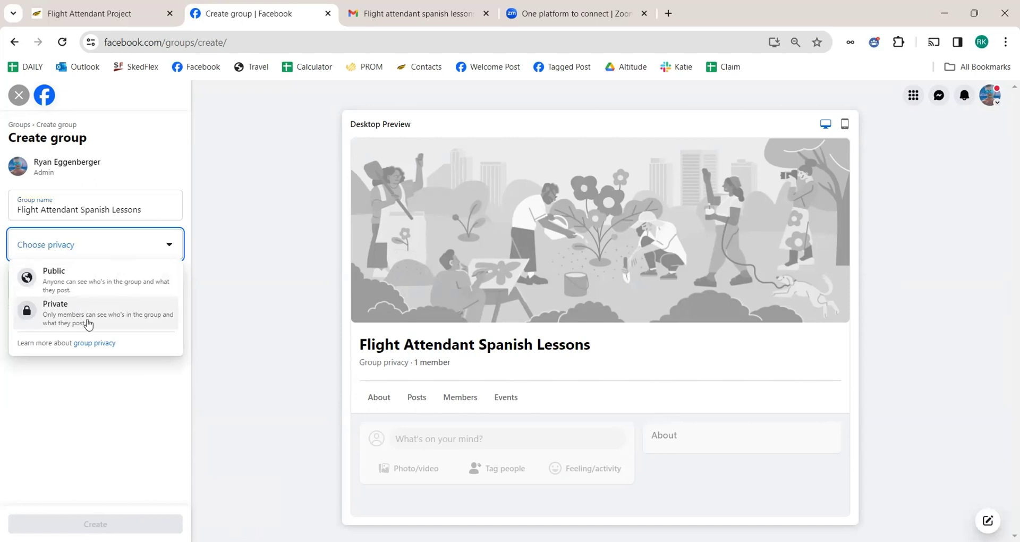
left_click(88, 323)
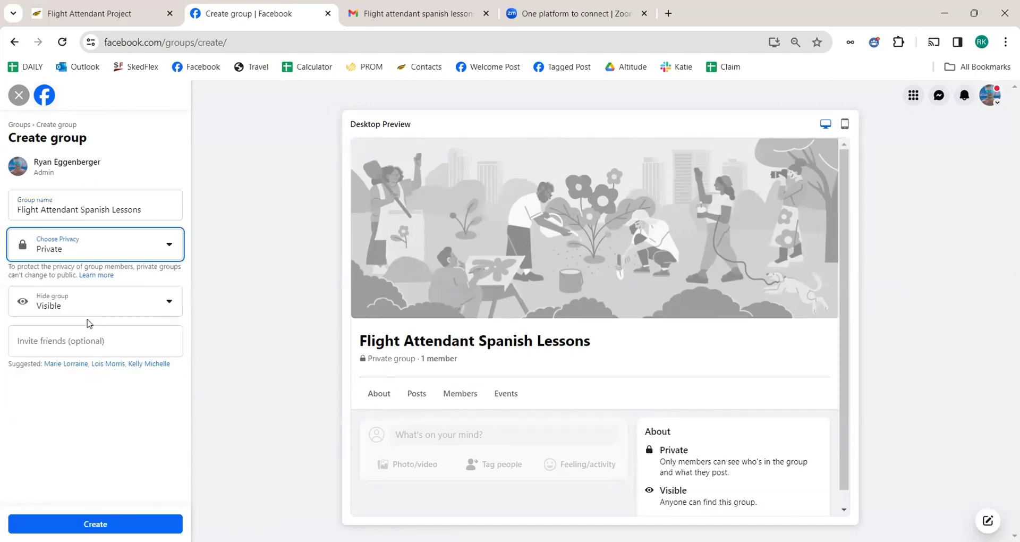
left_click(81, 309)
left_click(81, 335)
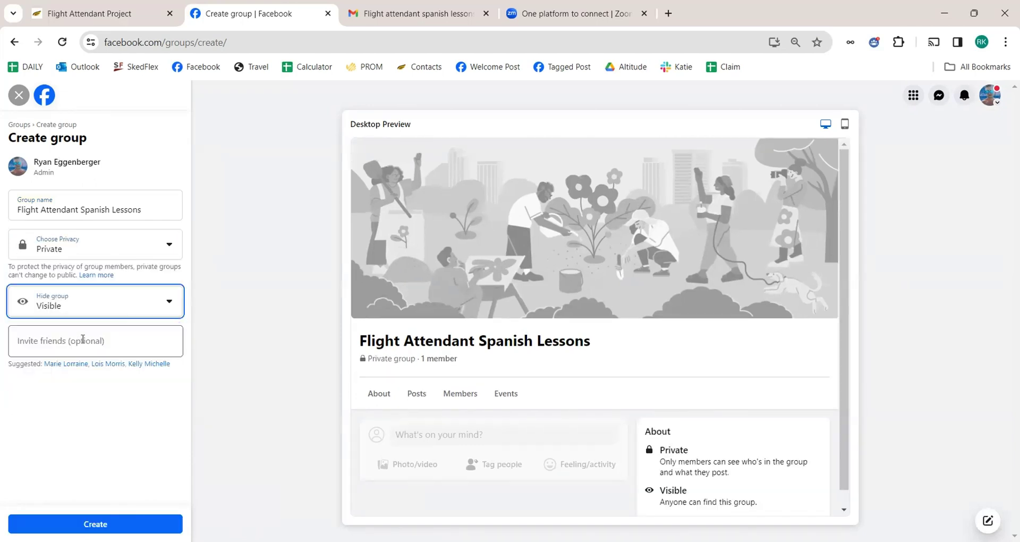
left_click(81, 333)
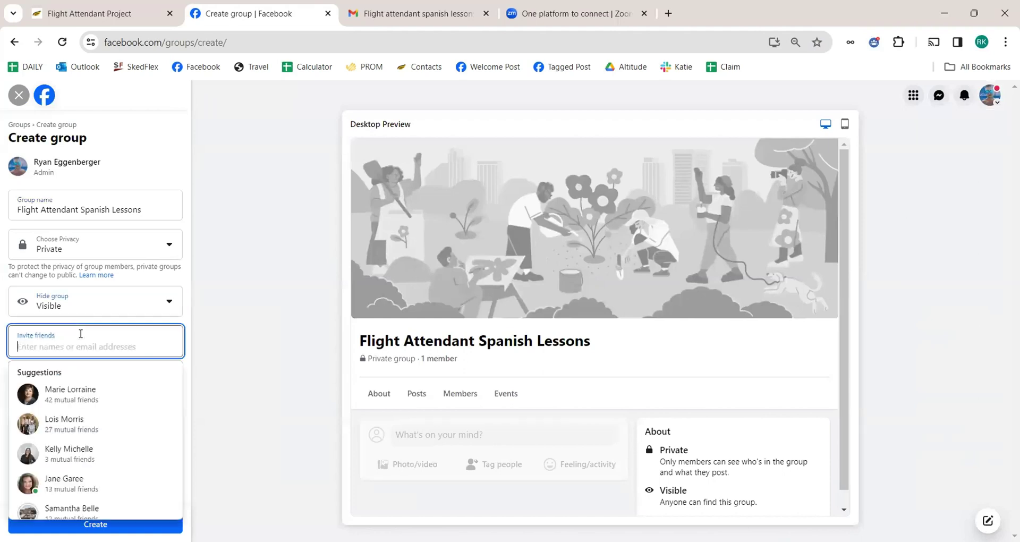
left_click(184, 278)
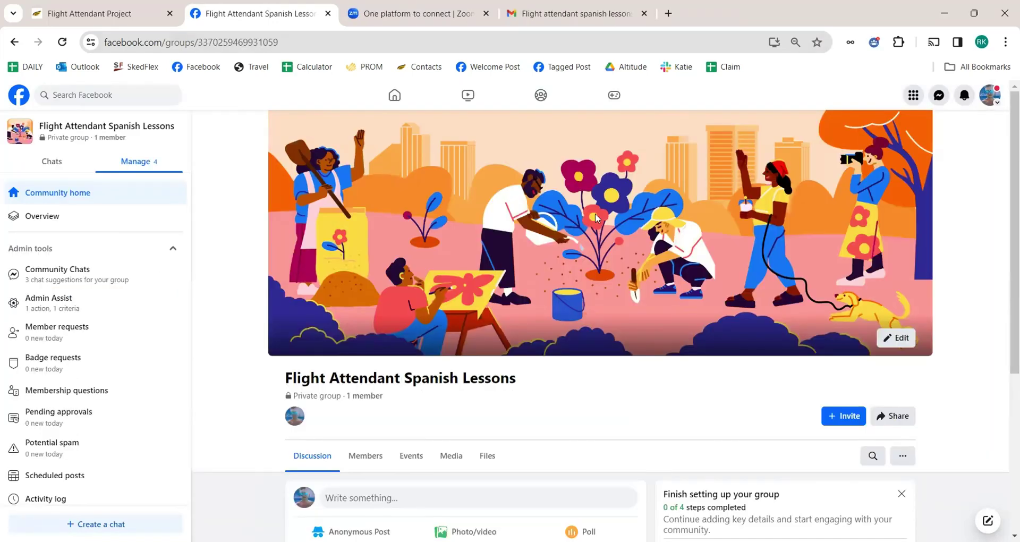
- Open the group's settings to edit its name and description
scroll(618, 276, "down", 5)
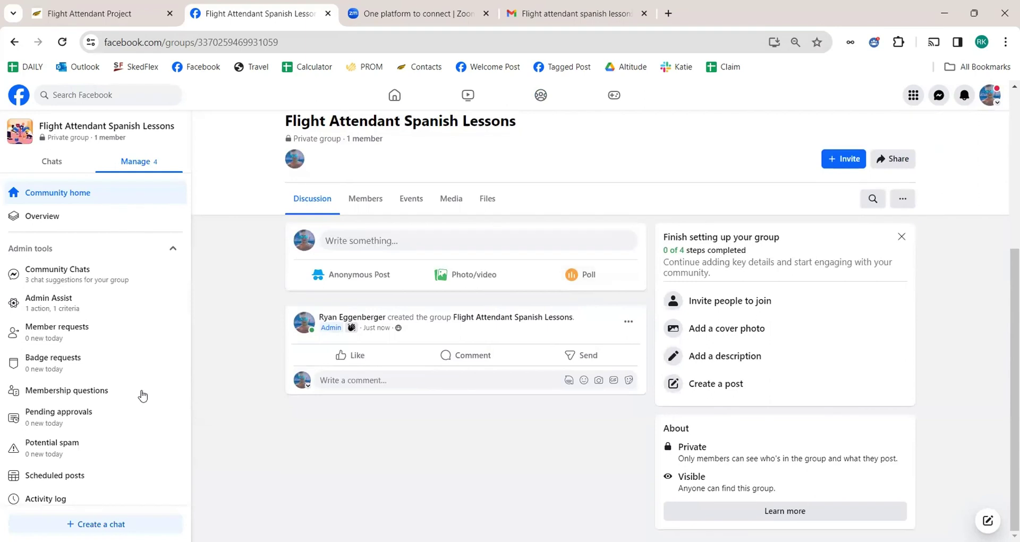
scroll(140, 358, "down", 5)
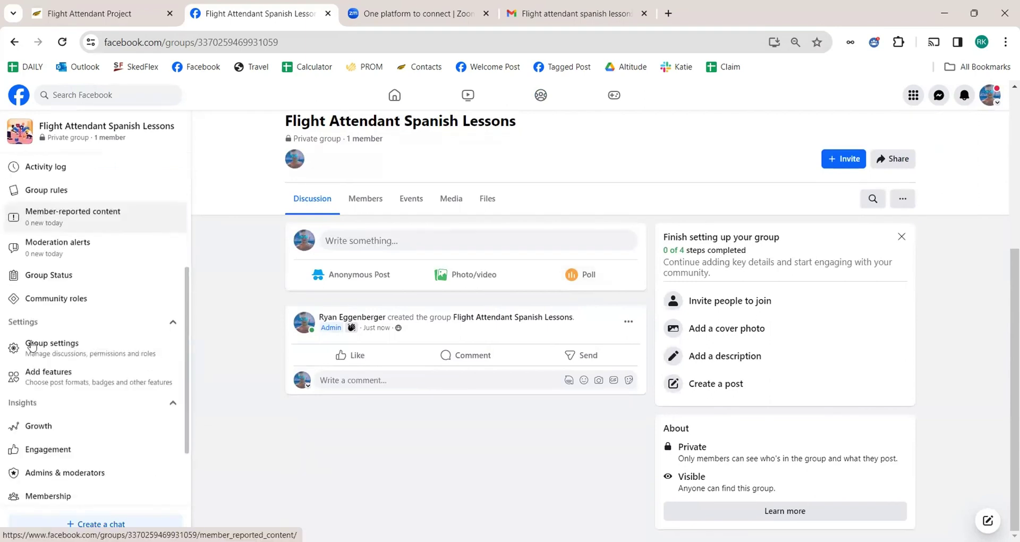
left_click(60, 353)
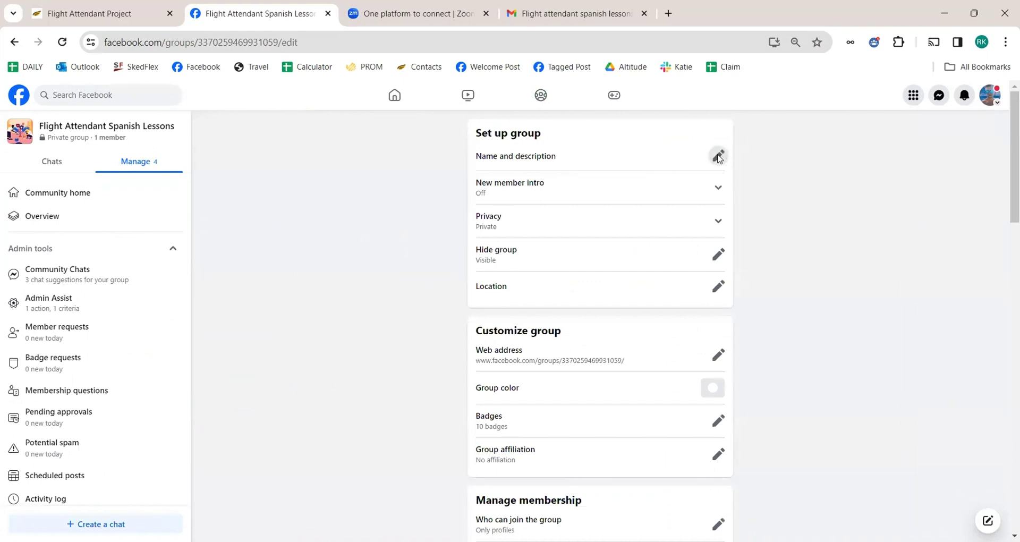
left_click(718, 156)
- Review the group name's wording, then place the cursor in the empty Description box
left_click(523, 191)
left_click(551, 234)
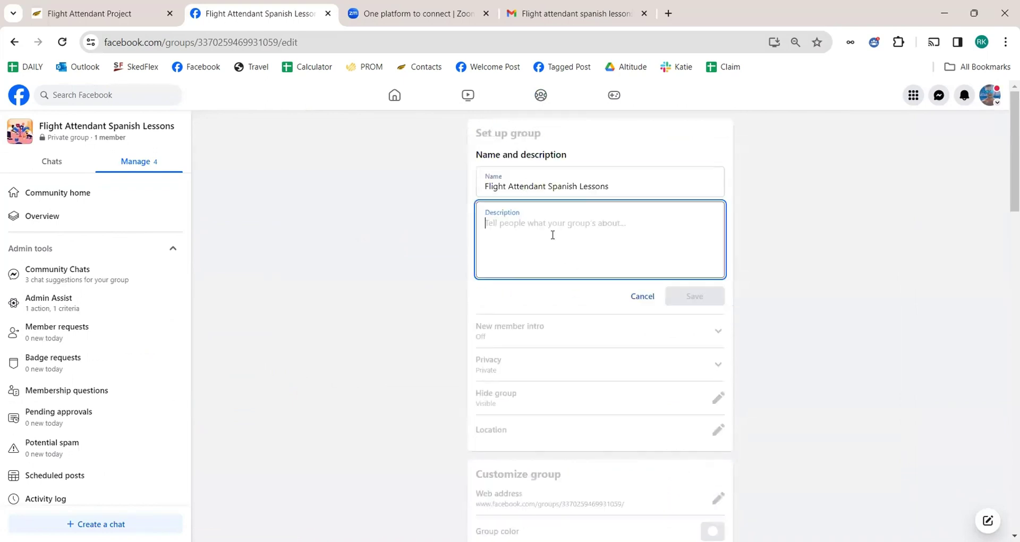
left_click(547, 191)
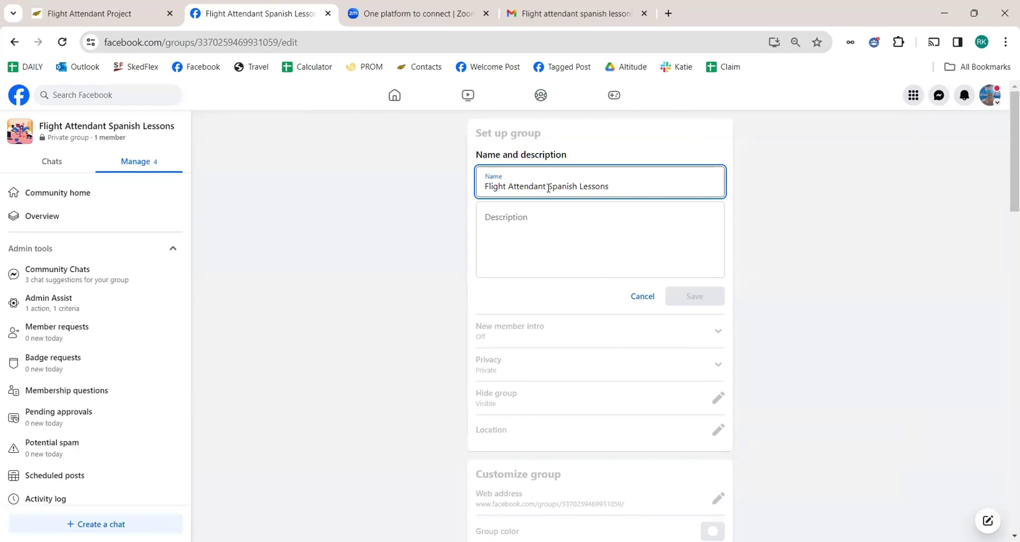
left_click_drag(547, 192, 468, 190)
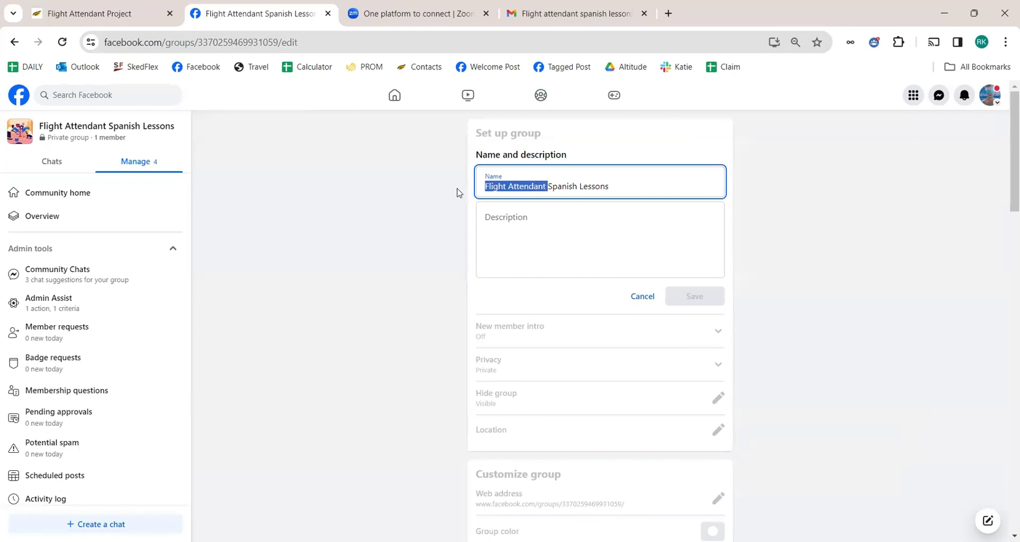
left_click_drag(669, 186, 549, 190)
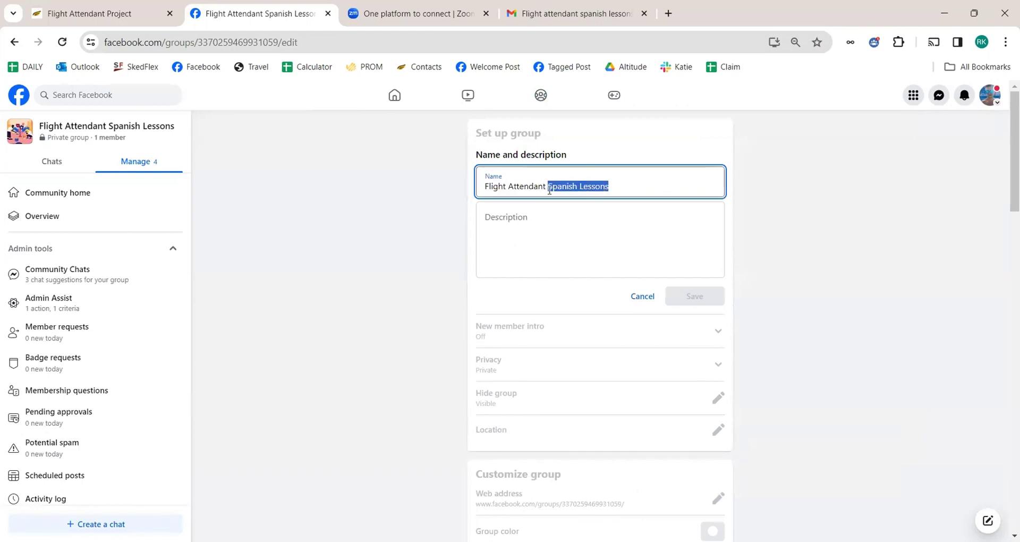
left_click(598, 226)
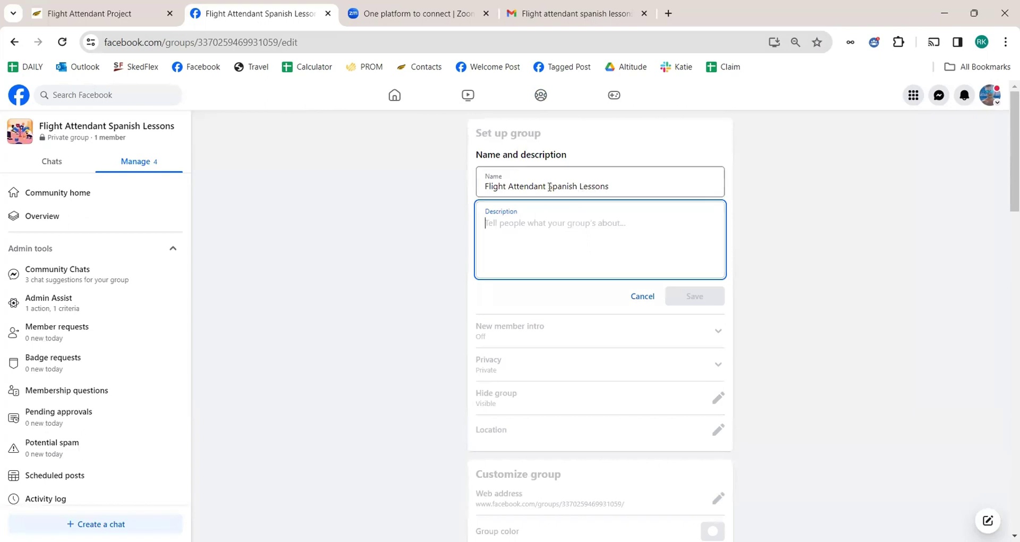
left_click_drag(546, 186, 485, 187)
left_click_drag(611, 187, 547, 187)
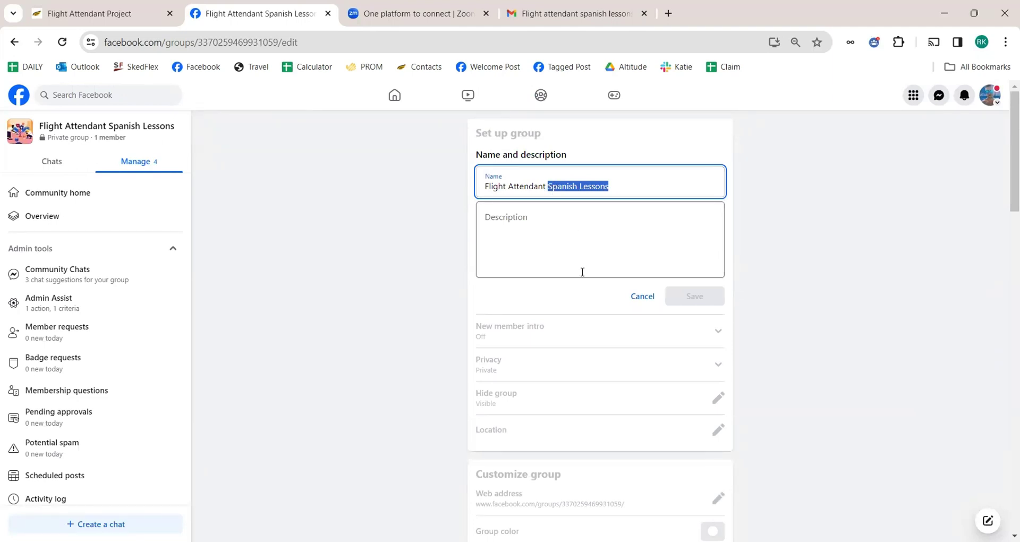
left_click(582, 272)
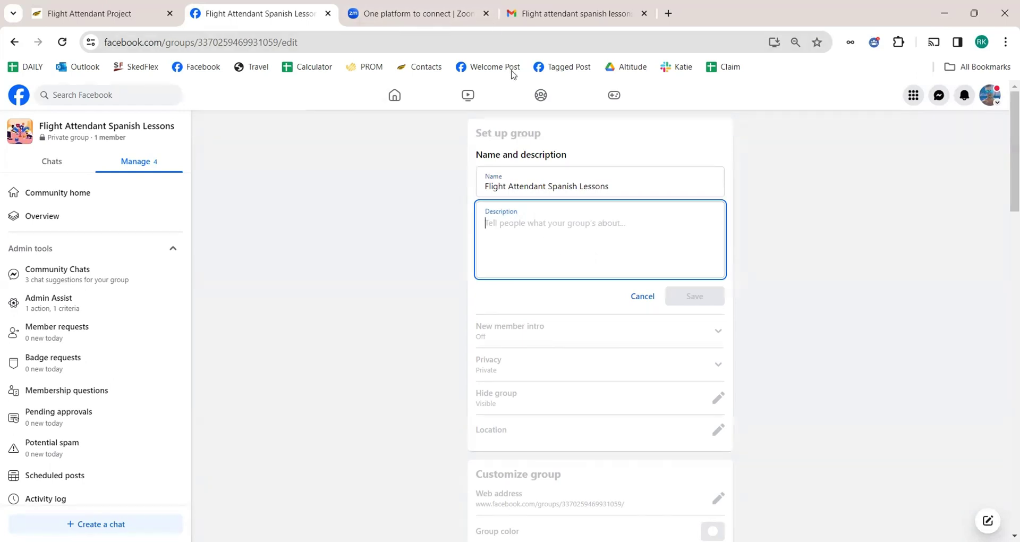
- Paste the welcome description and remove blank lines after the welcome line and 'right place!'
key("ctrl+v")
scroll(634, 247, "up", 5)
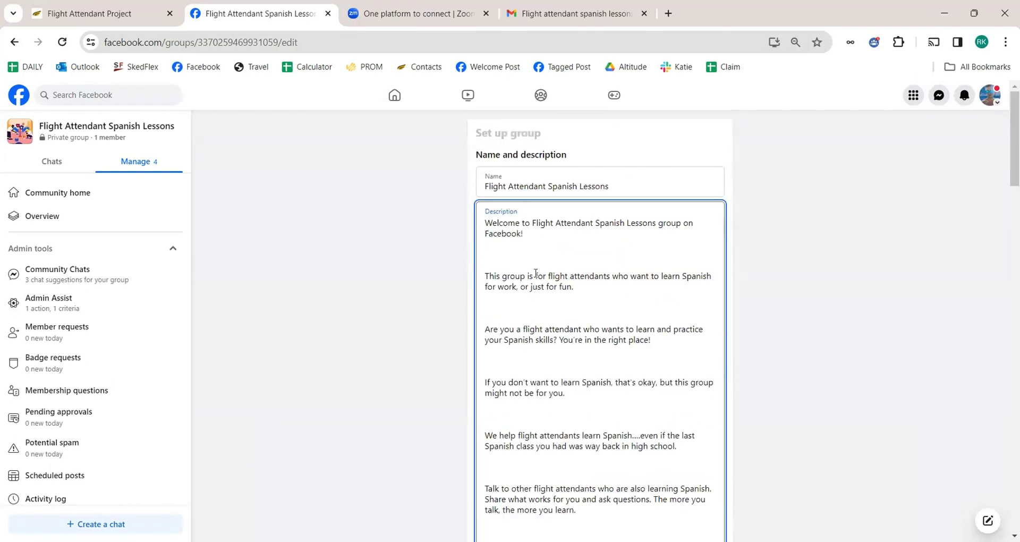
left_click(641, 248)
key("Delete")
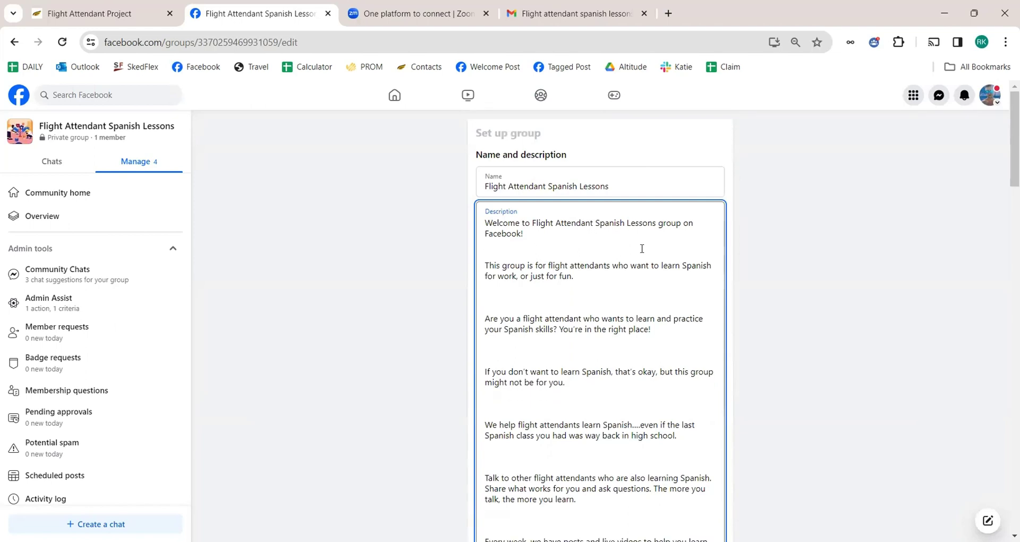
key("BackSpace")
left_click(579, 287)
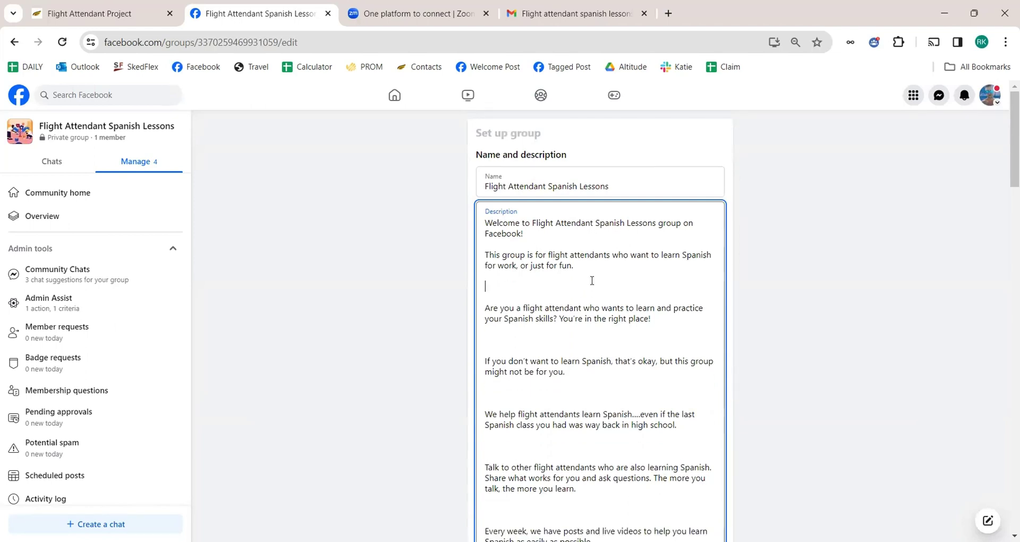
key("Delete")
key("Delete")
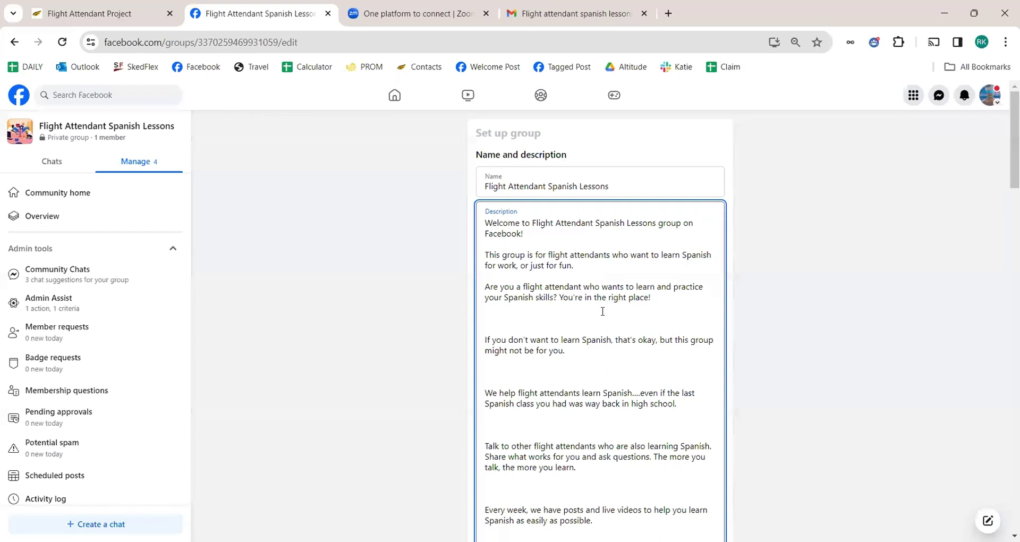
key("Delete")
key("Delete")
- Remove the remaining blank lines after 'for you.', 'high school.', 'the more you learn.' and before the sign-off
left_click(568, 350)
key("BackSpace")
key("BackSpace")
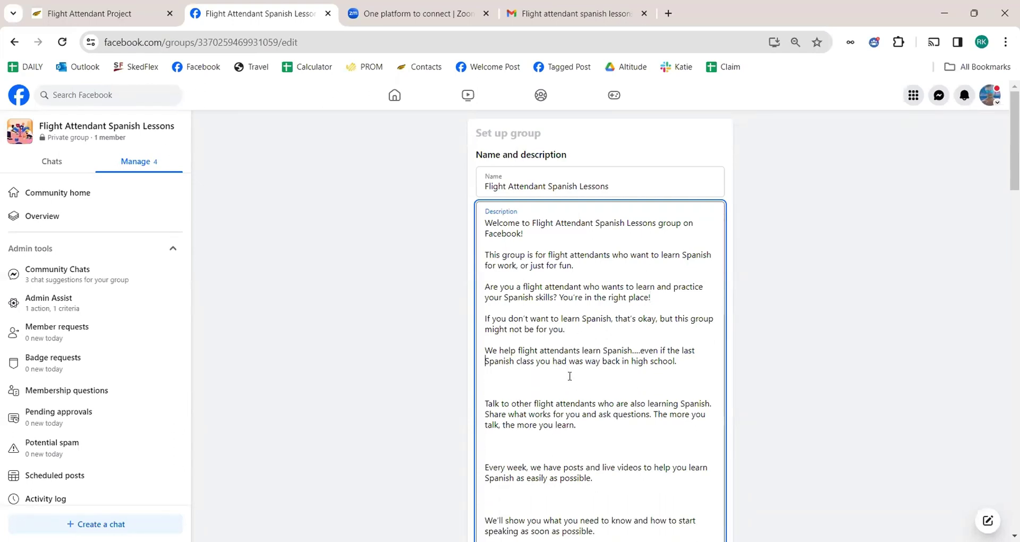
left_click(569, 378)
key("BackSpace")
key("BackSpace")
scroll(547, 298, "down", 2)
left_click(545, 293)
key("BackSpace")
key("BackSpace")
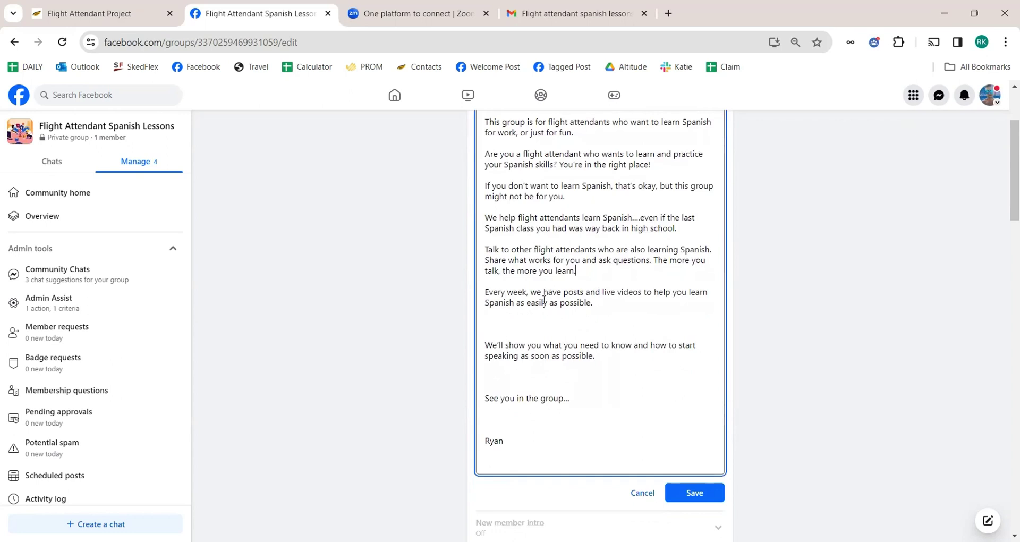
left_click(563, 323)
key("BackSpace")
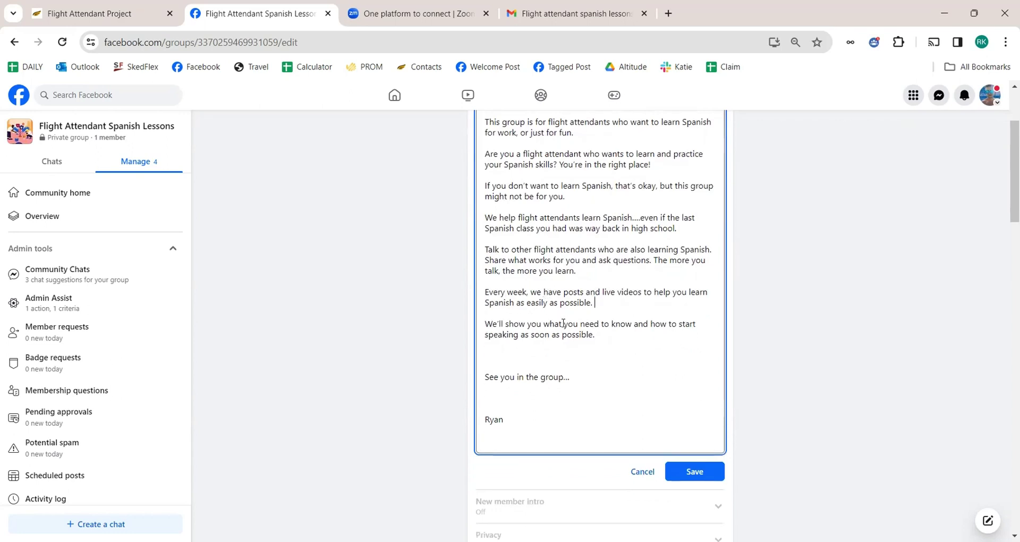
key("Delete")
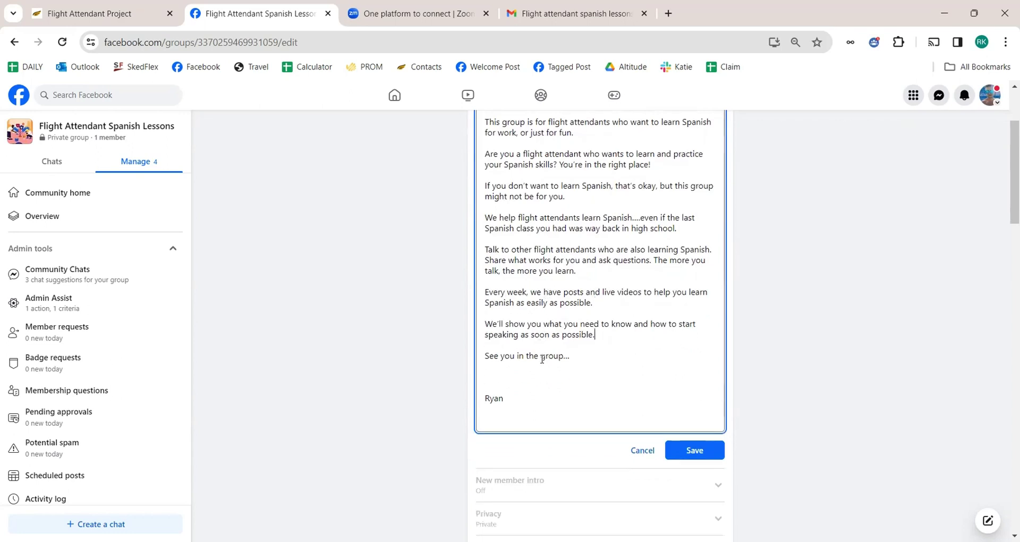
key("BackSpace")
key("BackSpace")
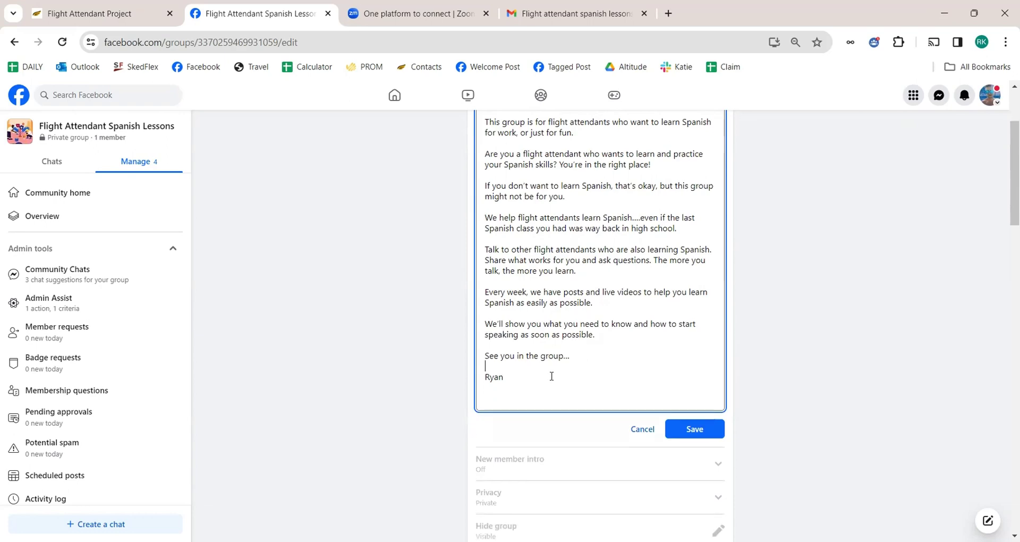
- Extend the sign-off with '& The Flight Attendant Project Team' and save the description
scroll(781, 295, "up", 3)
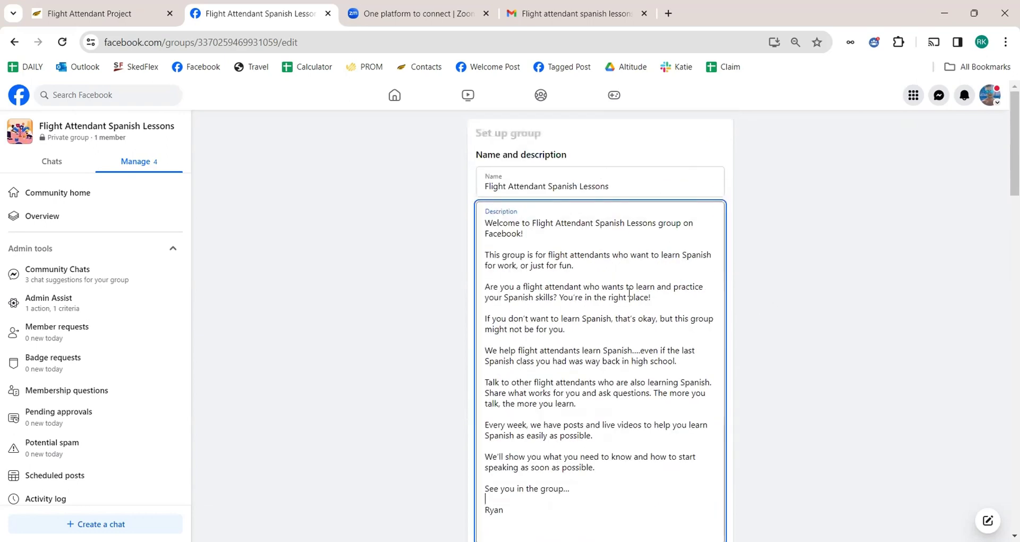
scroll(629, 300, "down", 1)
scroll(620, 333, "up", 1)
scroll(564, 247, "down", 1)
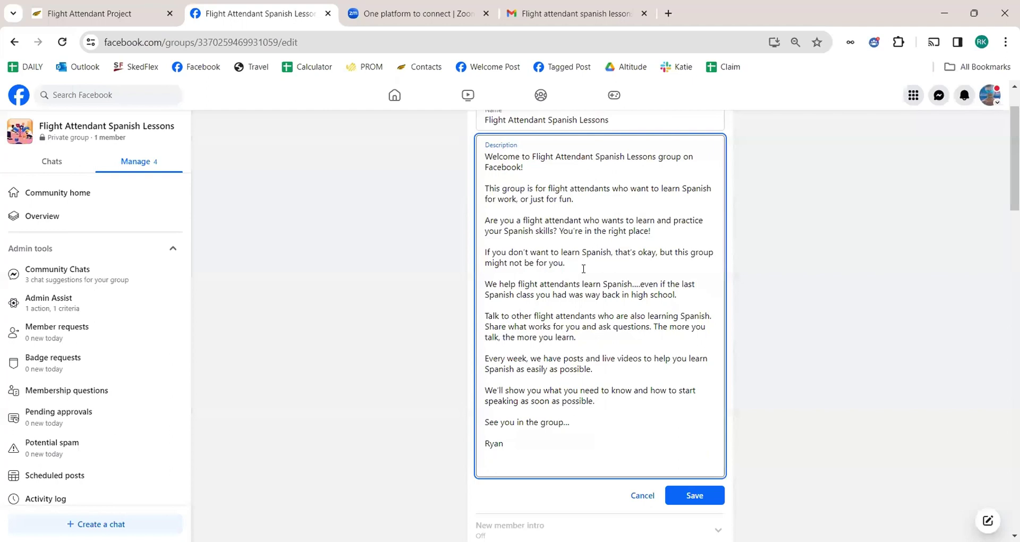
scroll(615, 431, "down", 1)
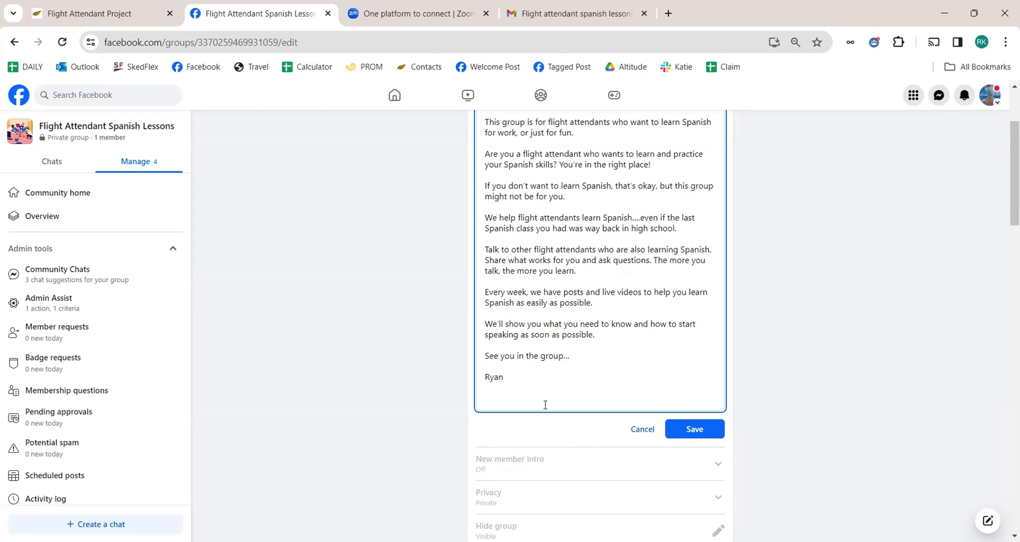
type("& The ")
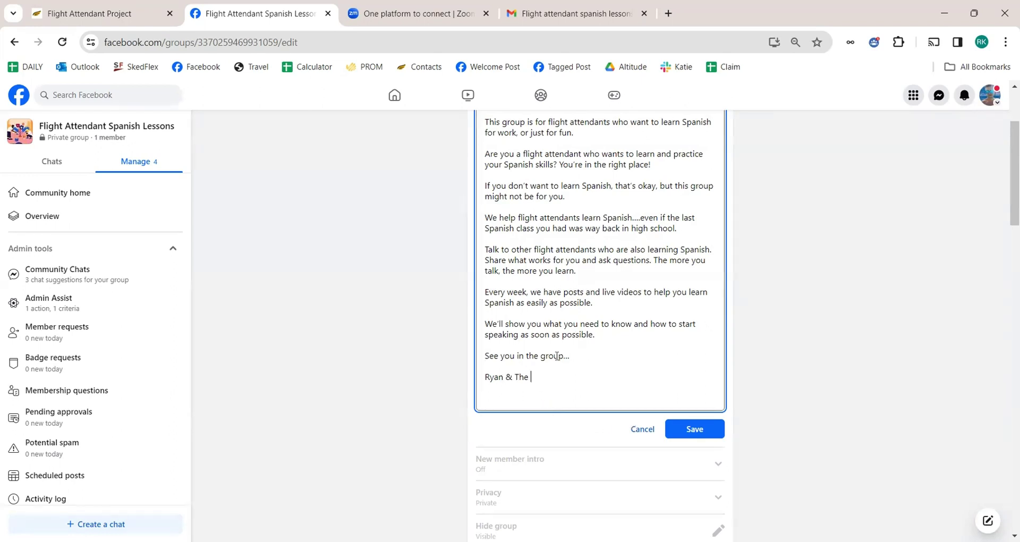
type("Flight At")
key("BackSpace")
type("Attendant Project Team")
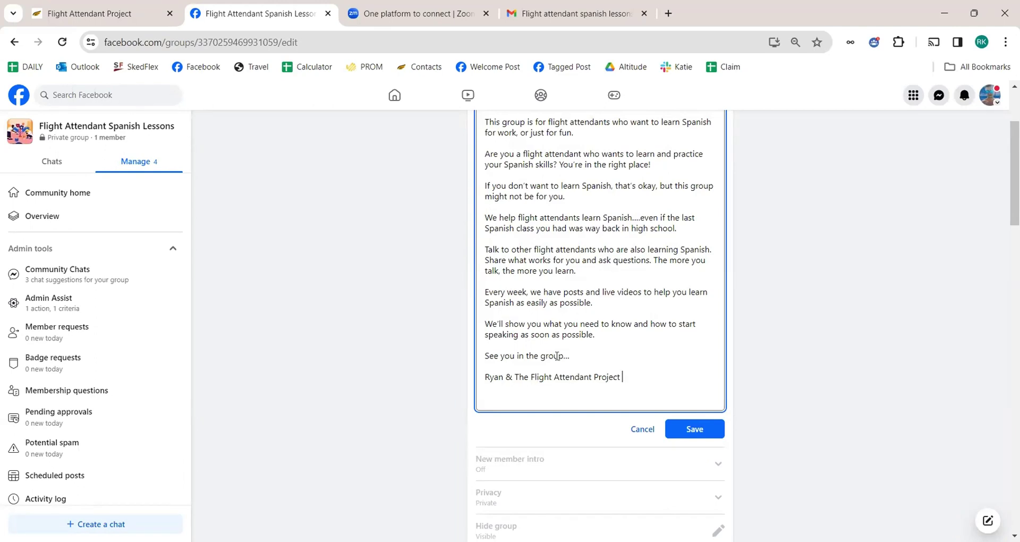
left_click(705, 428)
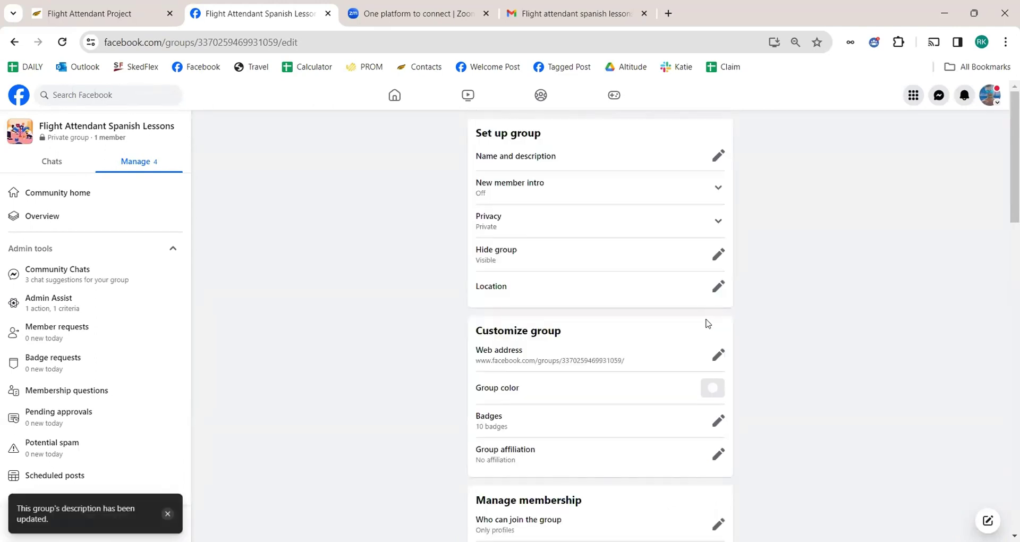
- Set the group's location to Orlando, Florida
left_click(718, 192)
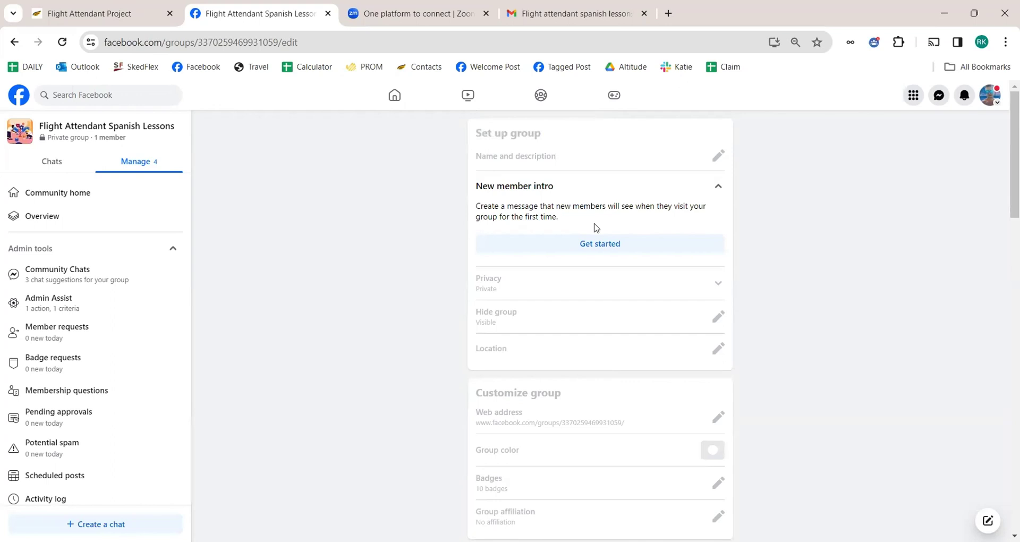
left_click(717, 194)
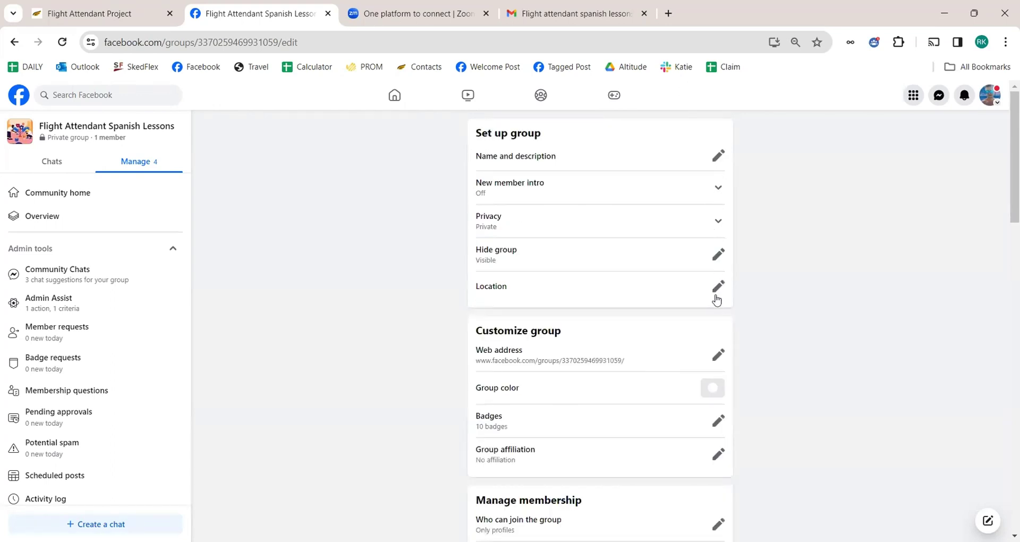
scroll(669, 280, "down", 1)
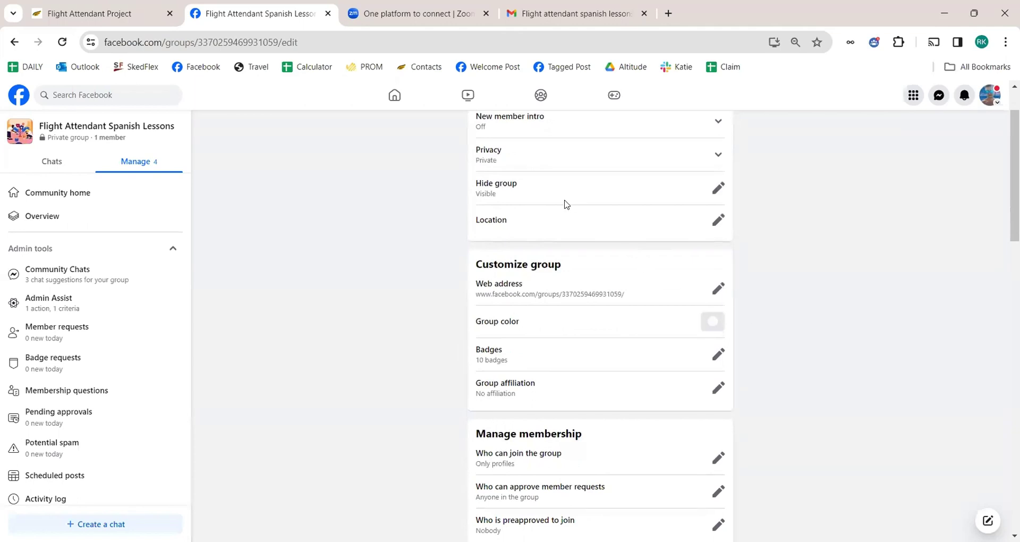
left_click(718, 220)
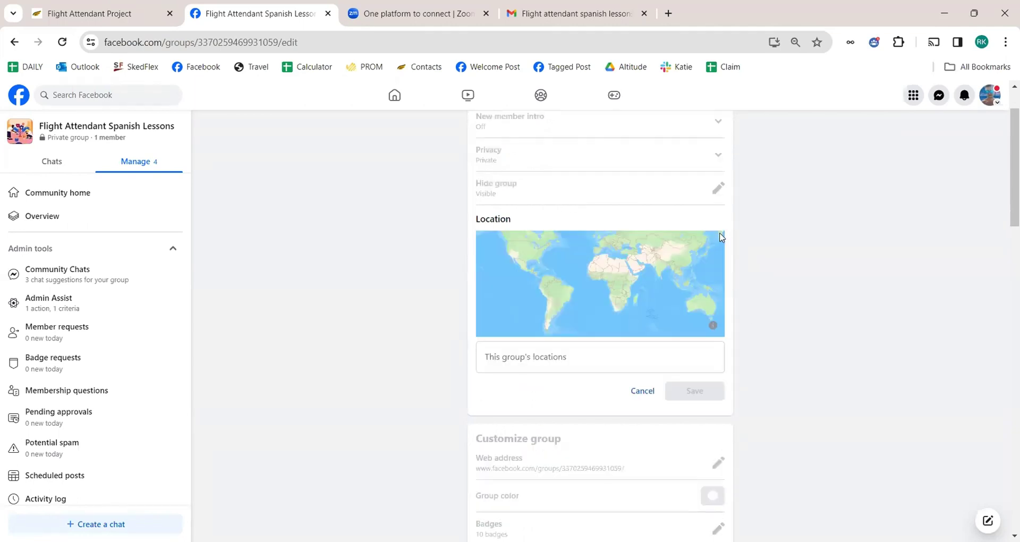
left_click(658, 359)
type("Orlando")
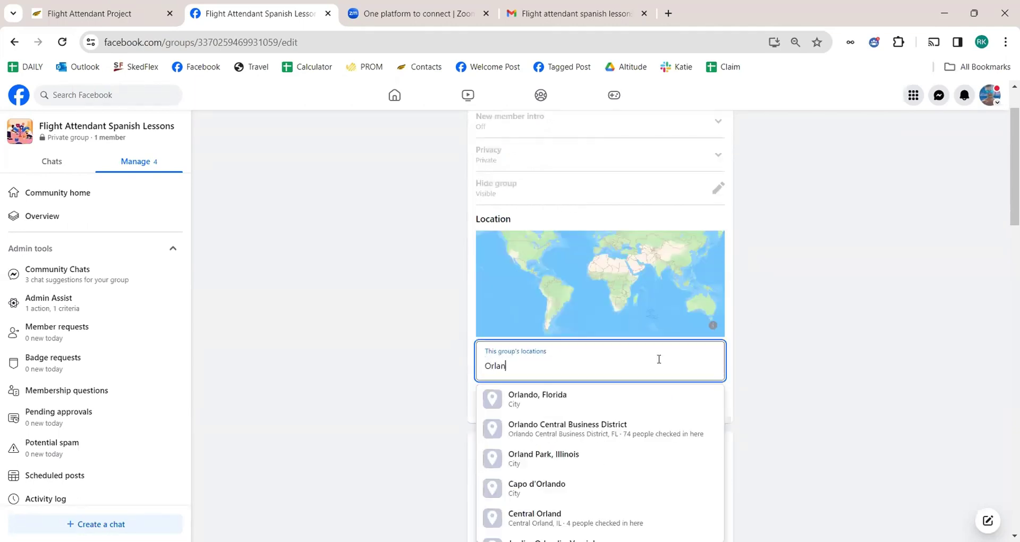
left_click(640, 405)
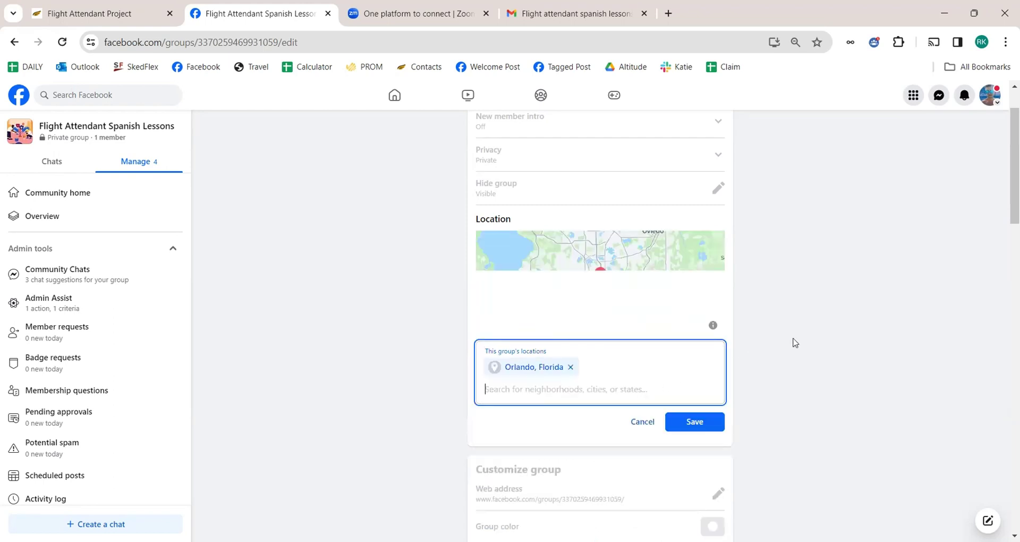
left_click(694, 419)
- Set the group's web address to facebook.com/groups/spanishforflightattendants
scroll(764, 399, "up", 1)
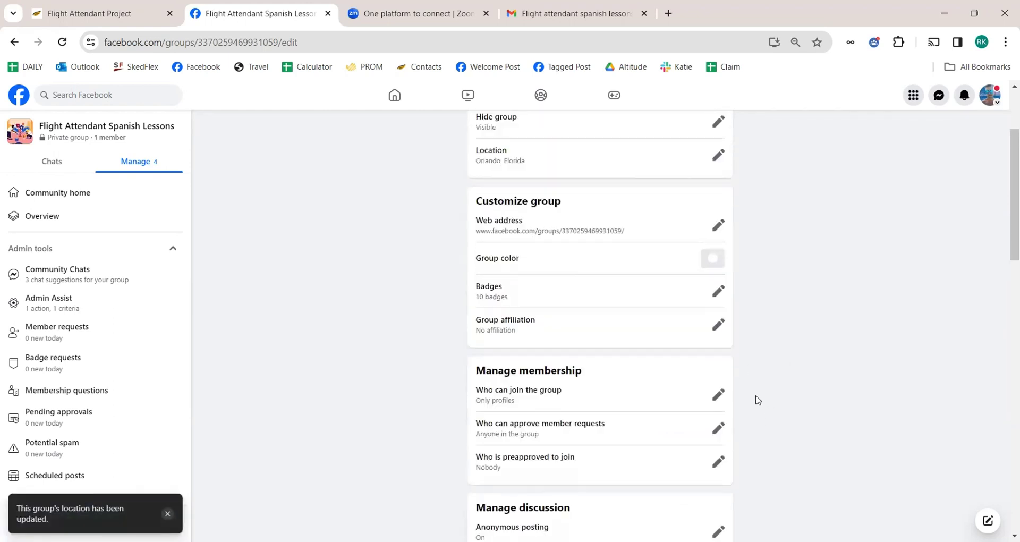
left_click(716, 226)
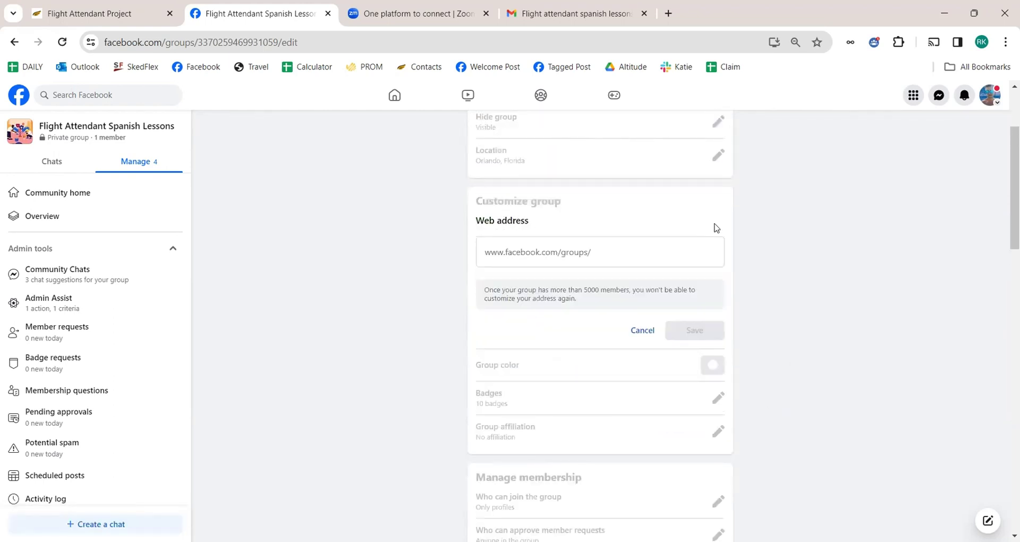
left_click(692, 248)
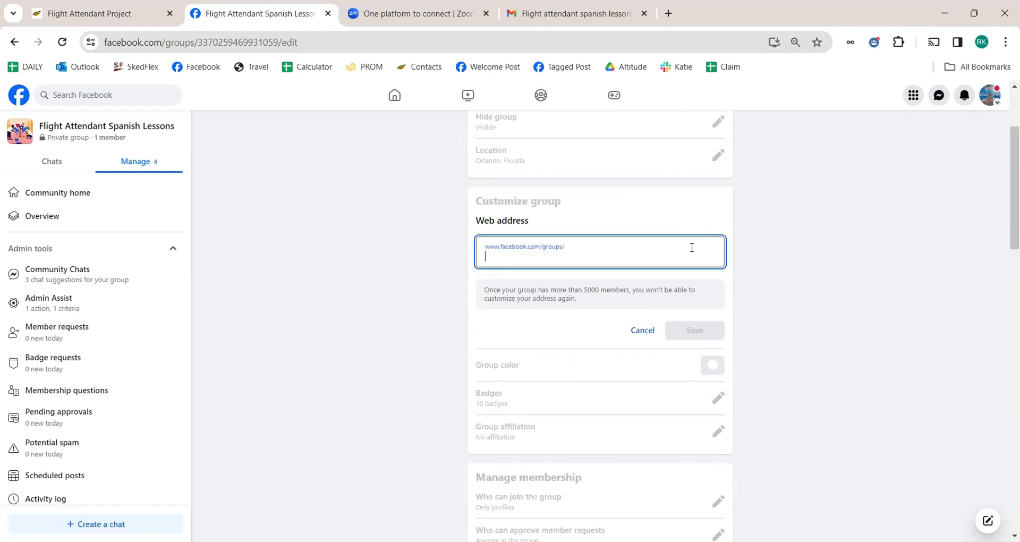
type("spanishforflig")
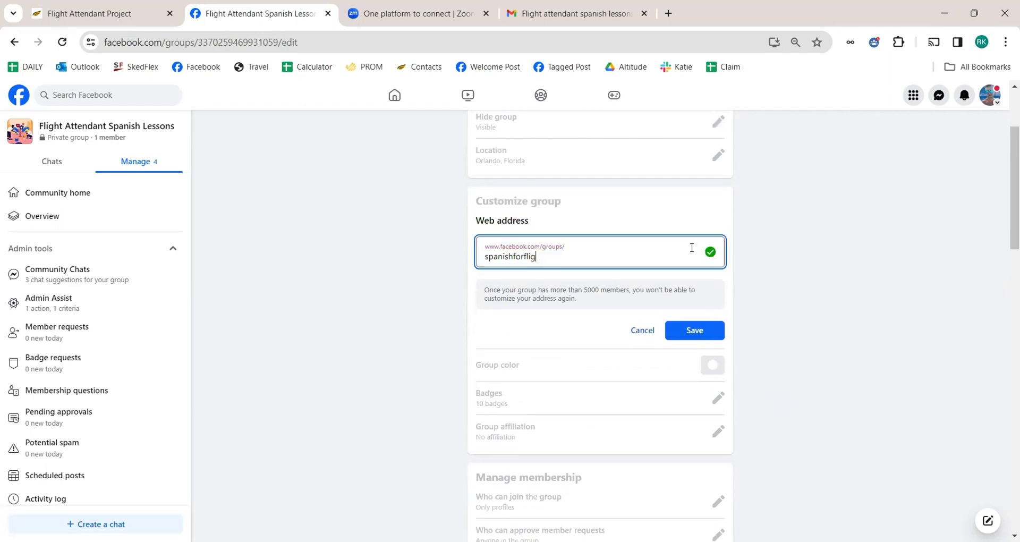
type("htattendants")
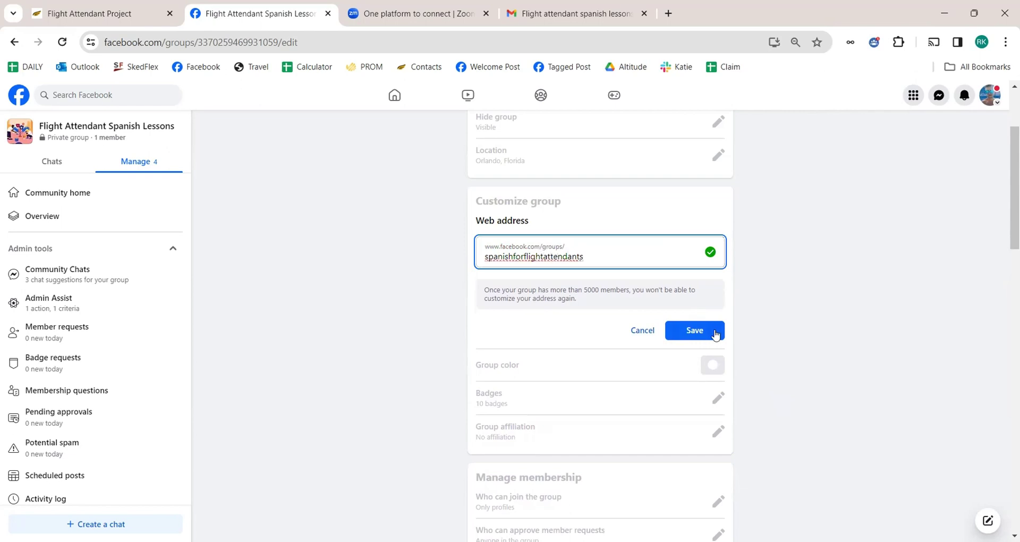
left_click(715, 335)
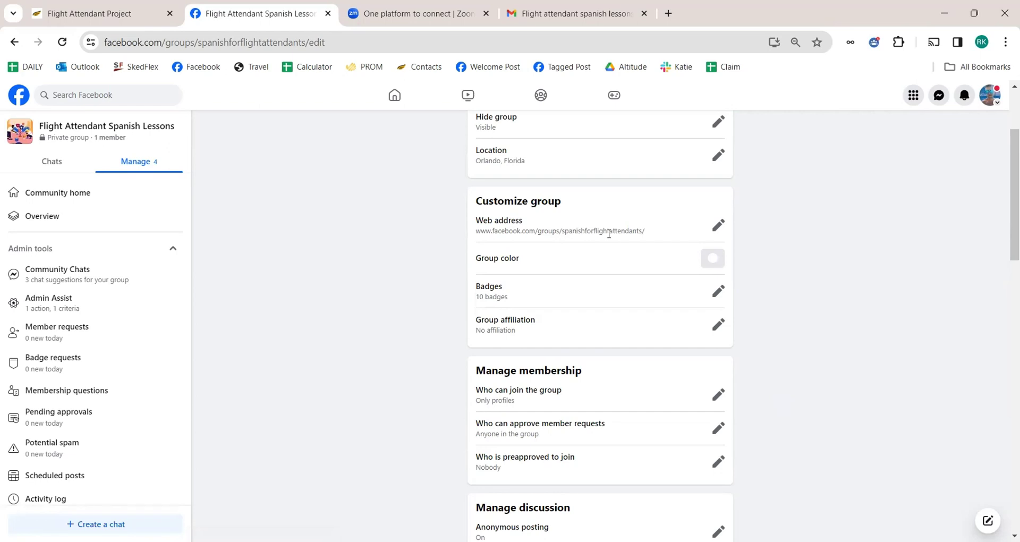
- Set the group colour to brown and turn on group affiliation with the admin
left_click(712, 259)
left_click(561, 359)
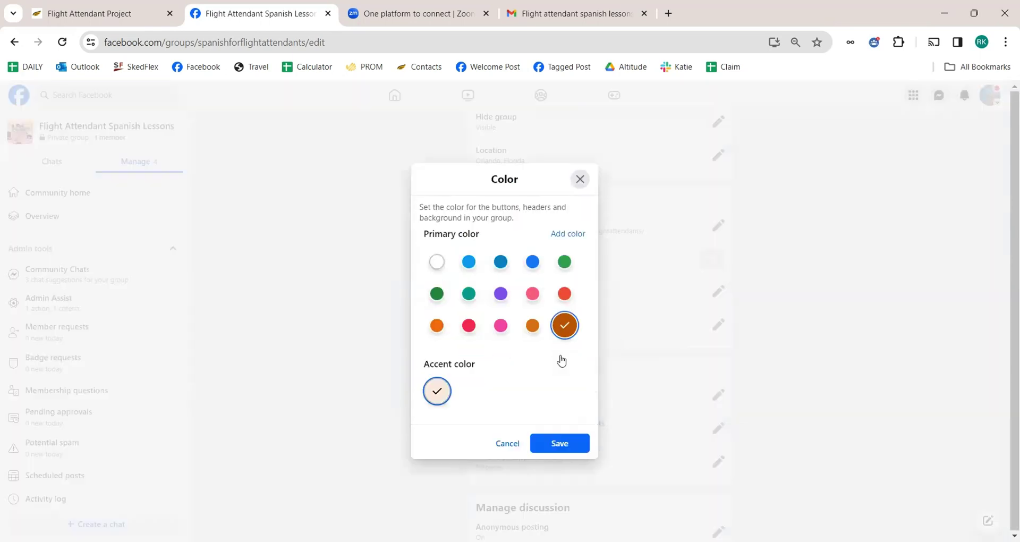
left_click(568, 444)
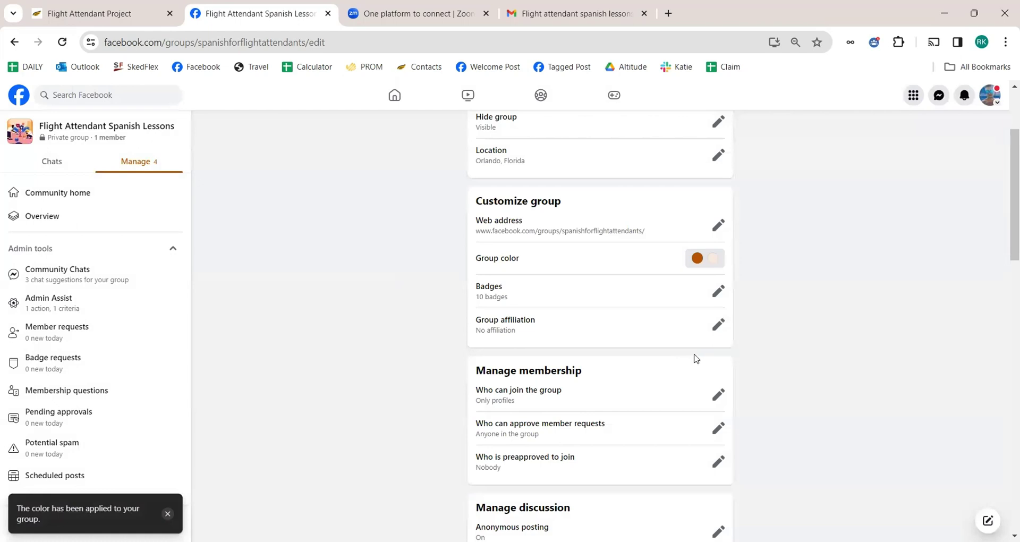
scroll(712, 346, "down", 1)
left_click(719, 260)
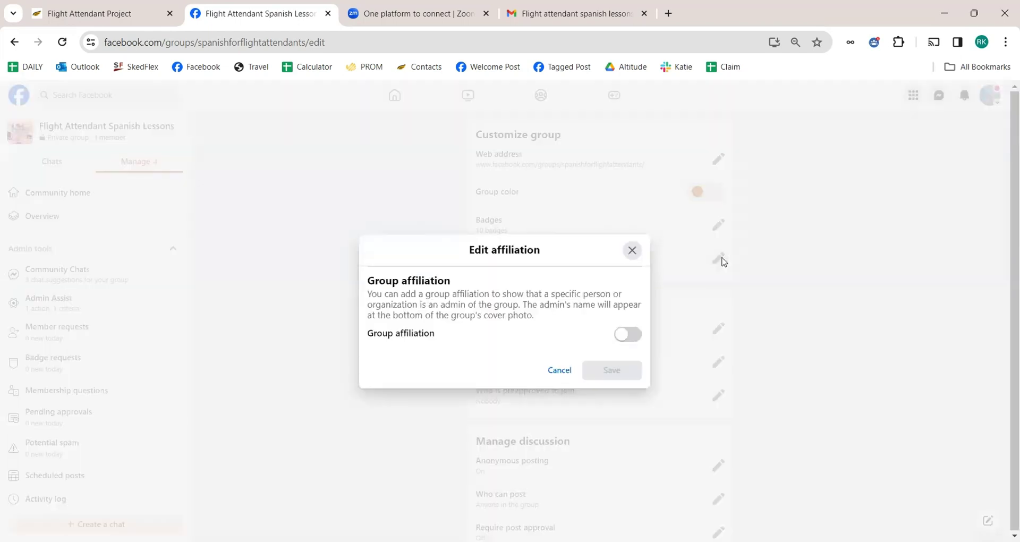
left_click(627, 334)
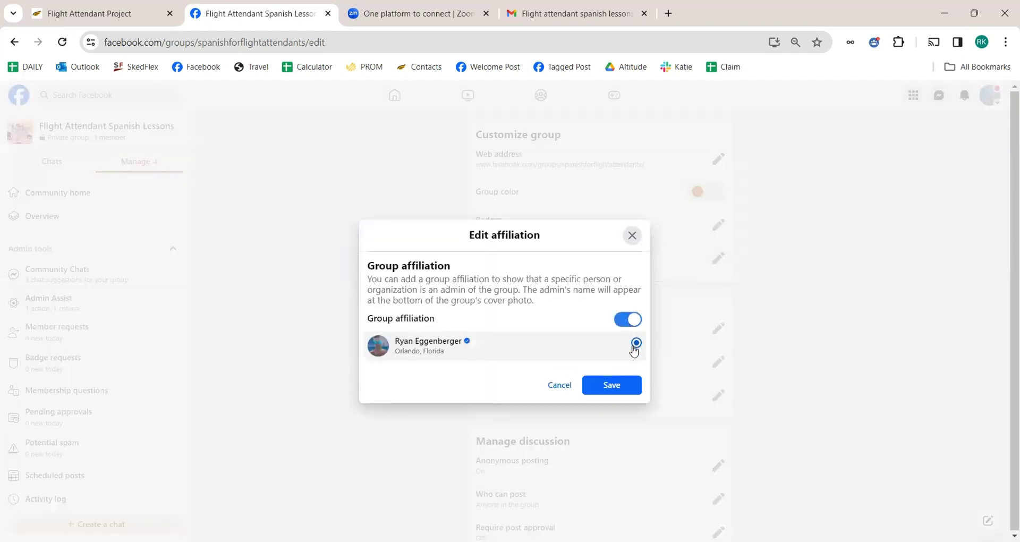
left_click(619, 385)
- Leave who can join unchanged and let only admins and moderators approve member requests
scroll(740, 360, "down", 2)
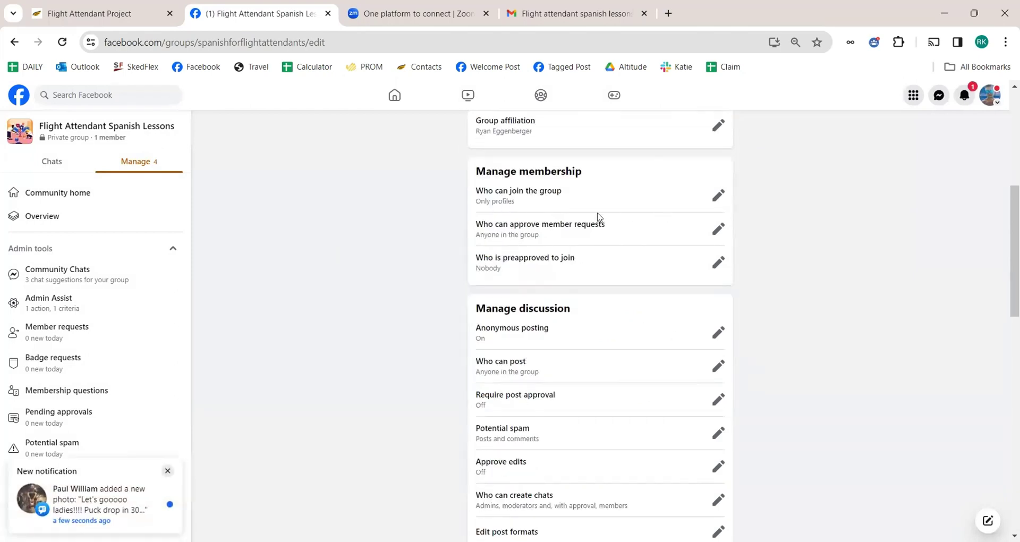
left_click(718, 196)
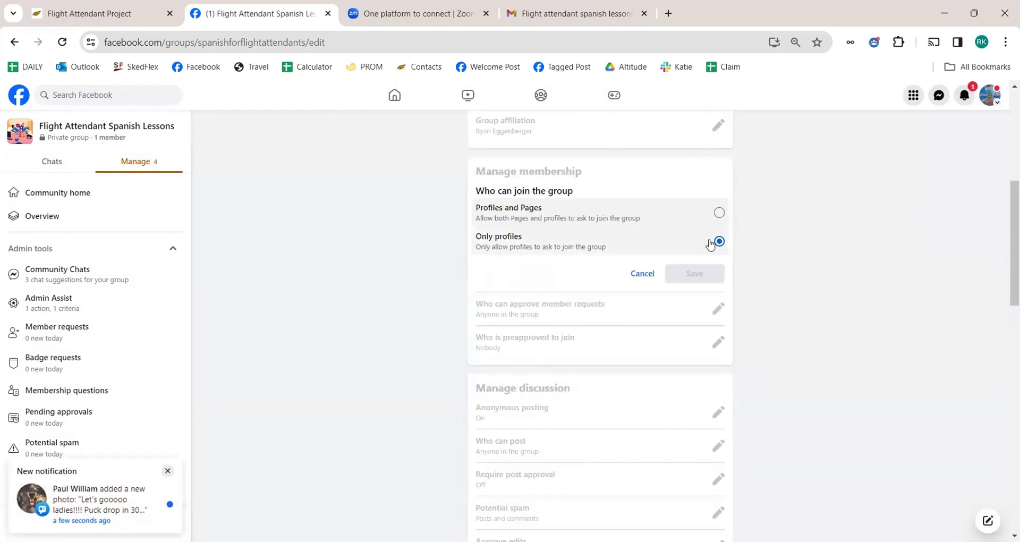
left_click(643, 273)
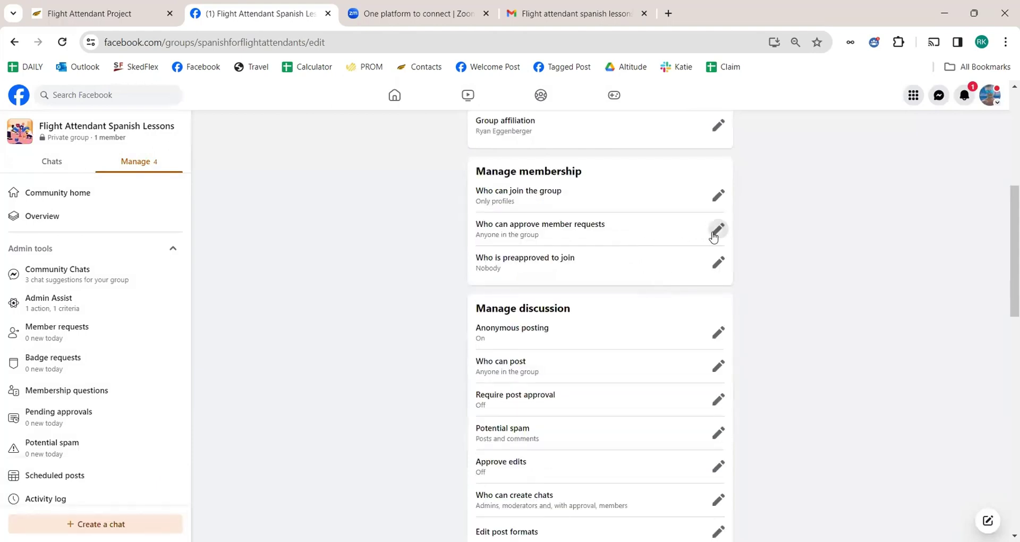
left_click(716, 229)
left_click(682, 270)
left_click(691, 302)
scroll(767, 332, "down", 1)
scroll(767, 332, "down", 1)
scroll(767, 332, "down", 1)
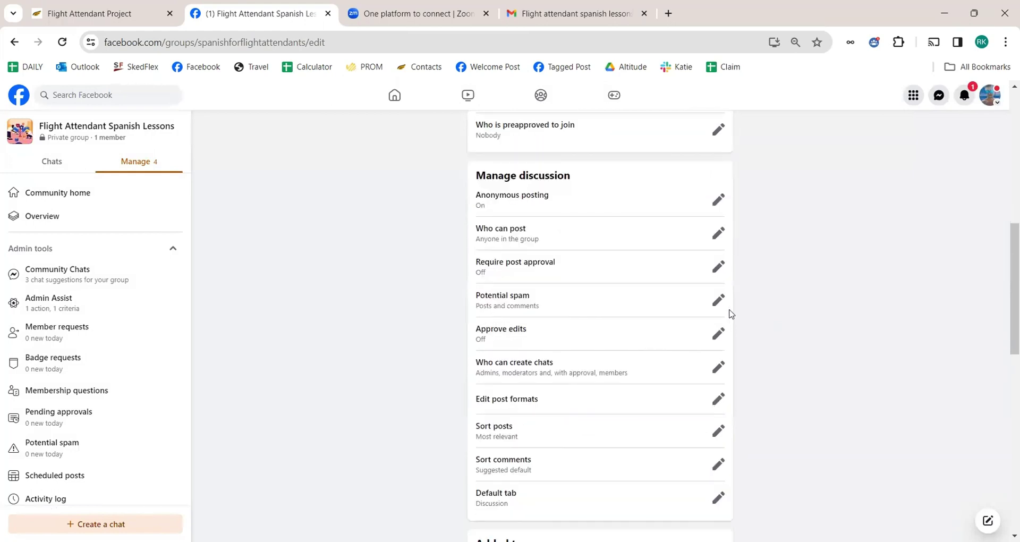
- Switch off anonymous posts and save the setting
key("Return")
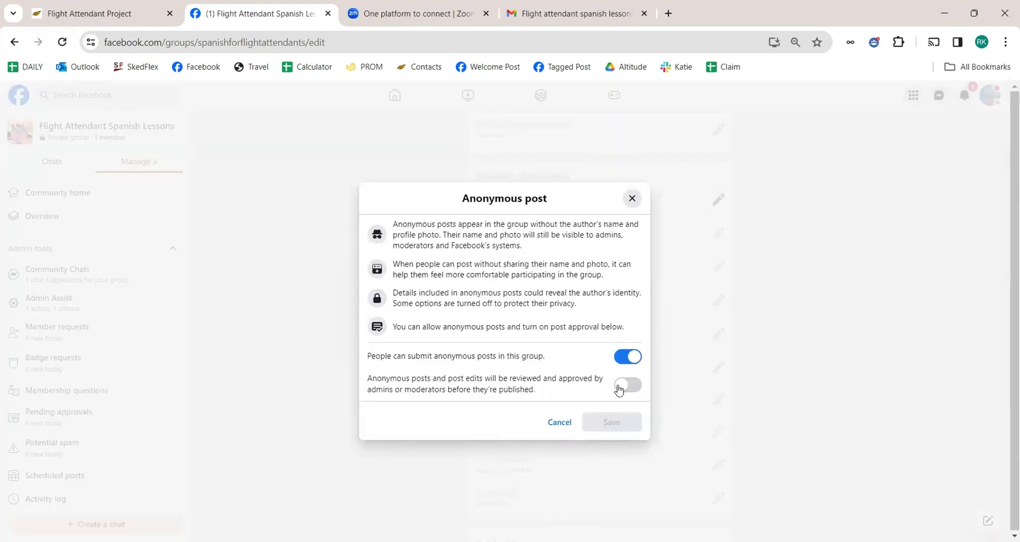
left_click(634, 360)
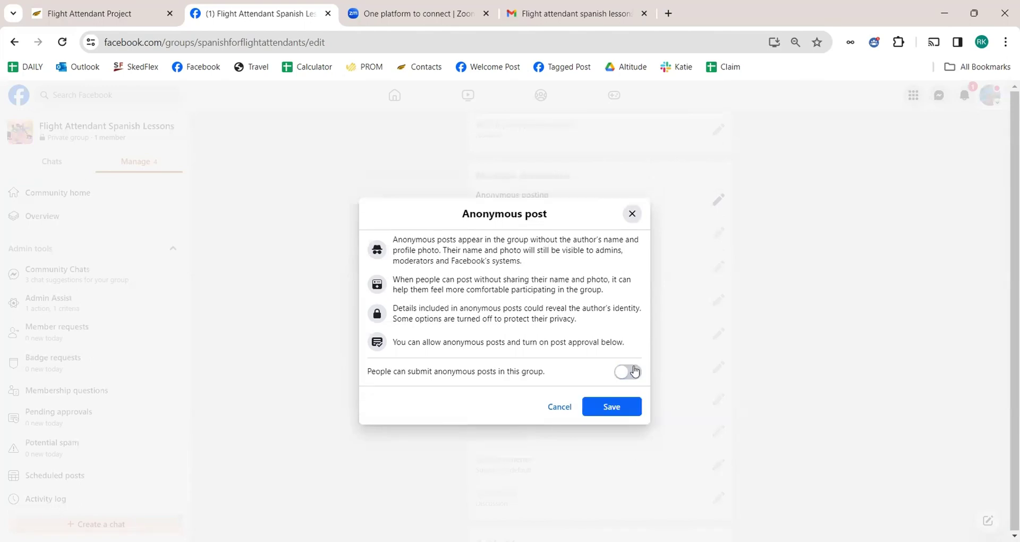
left_click(637, 408)
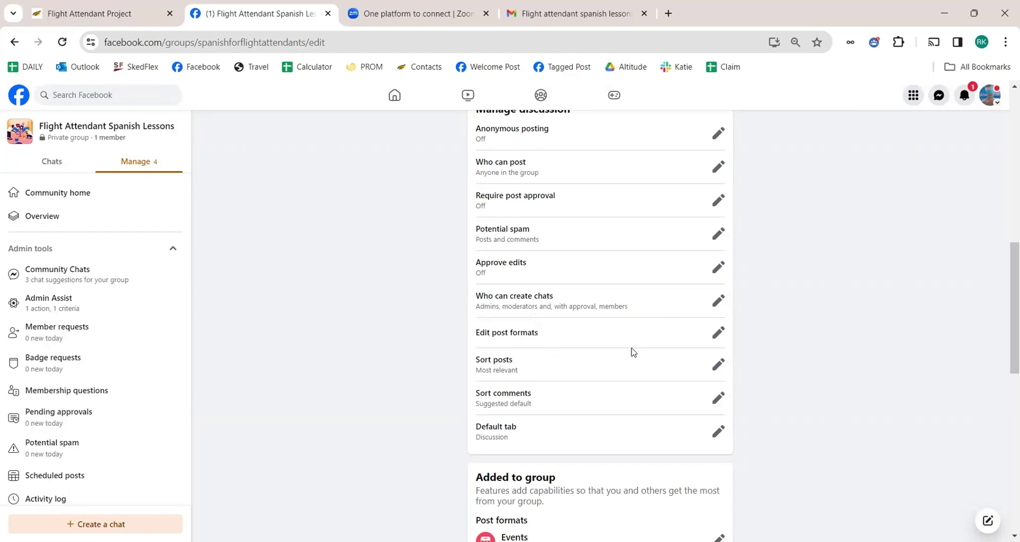
- Look through the Linked Pages settings and close them without linking a Page
scroll(683, 360, "down", 2)
scroll(686, 366, "down", 2)
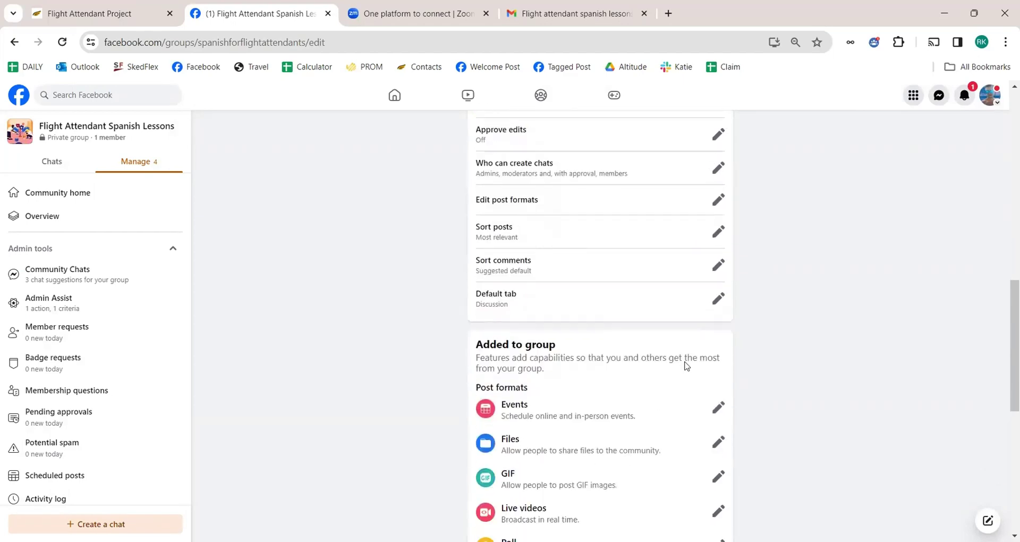
scroll(685, 361, "down", 10)
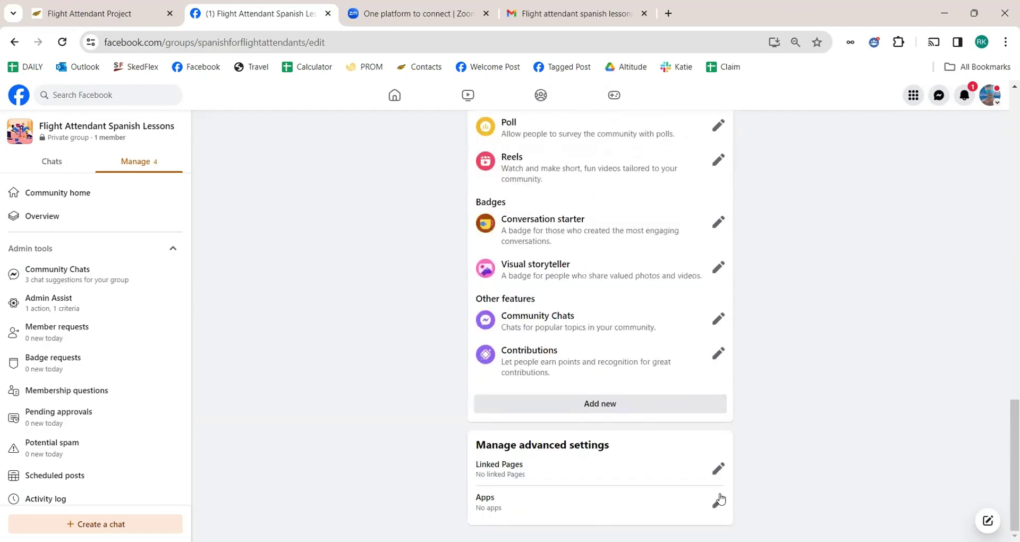
left_click(719, 469)
left_click(542, 363)
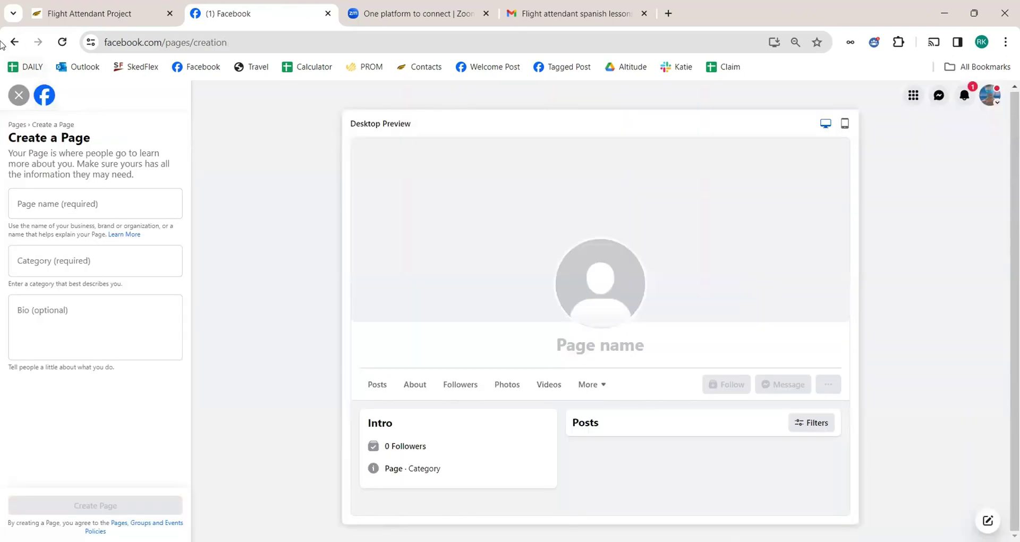
left_click(14, 42)
left_click(630, 255)
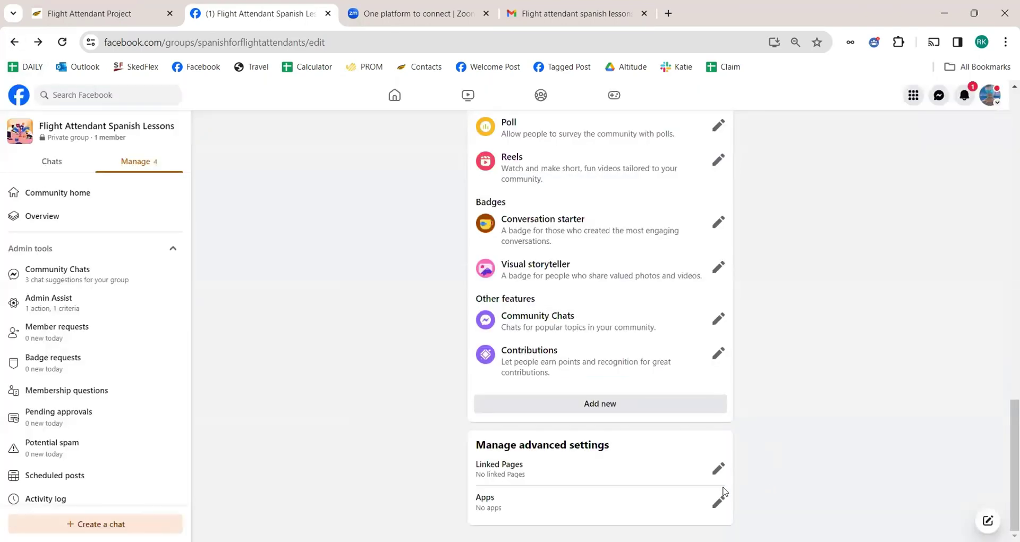
left_click(719, 469)
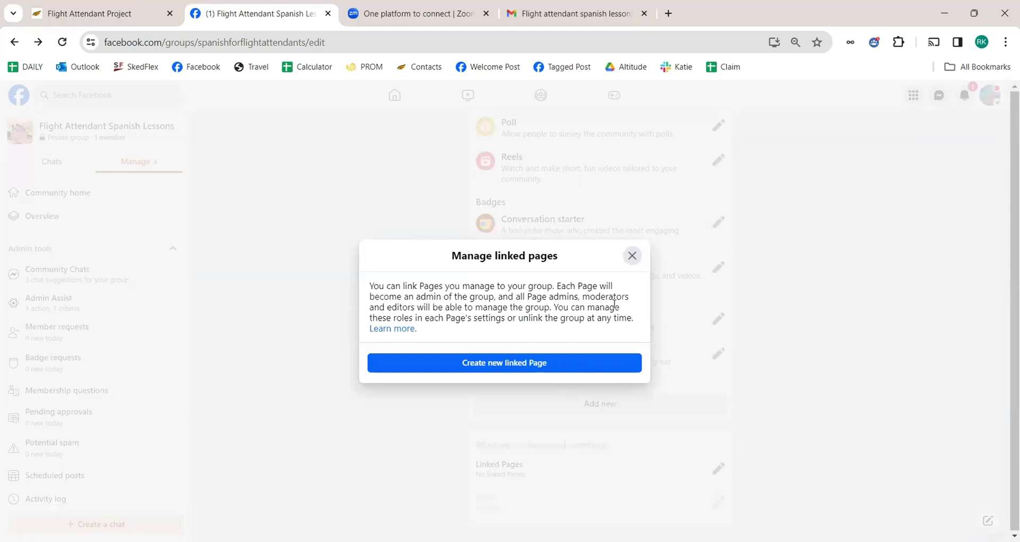
left_click(631, 256)
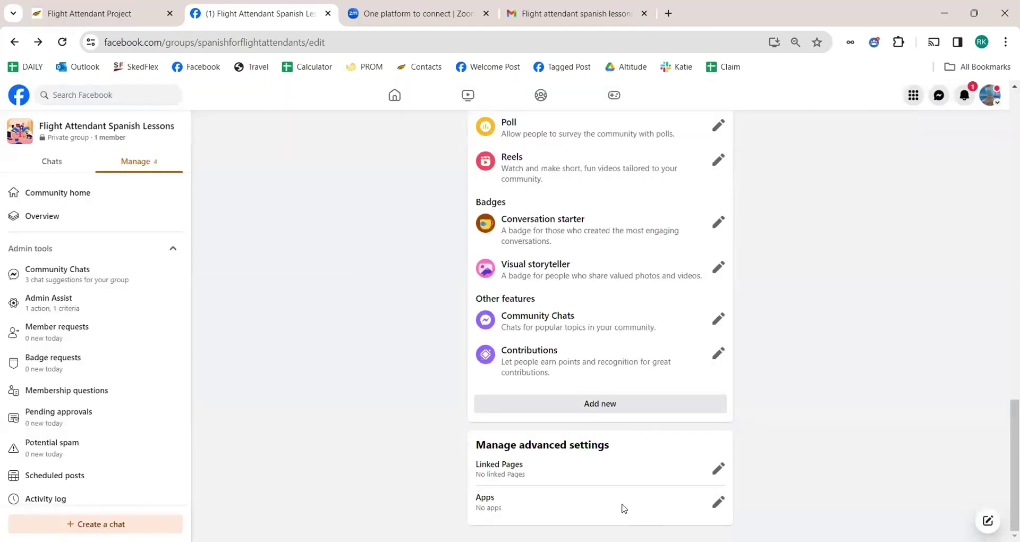
left_click(718, 502)
- Search the group apps for 'zoom' and add ZOOM Video Livestream - Prod
key("Escape")
scroll(598, 481, "down", 5)
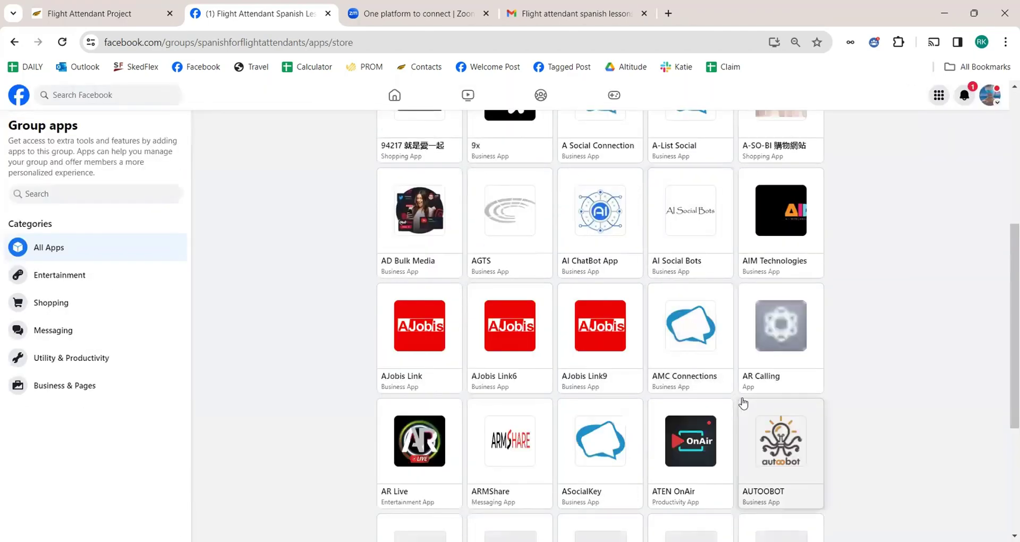
scroll(741, 403, "down", 7)
scroll(741, 402, "up", 12)
left_click(84, 192)
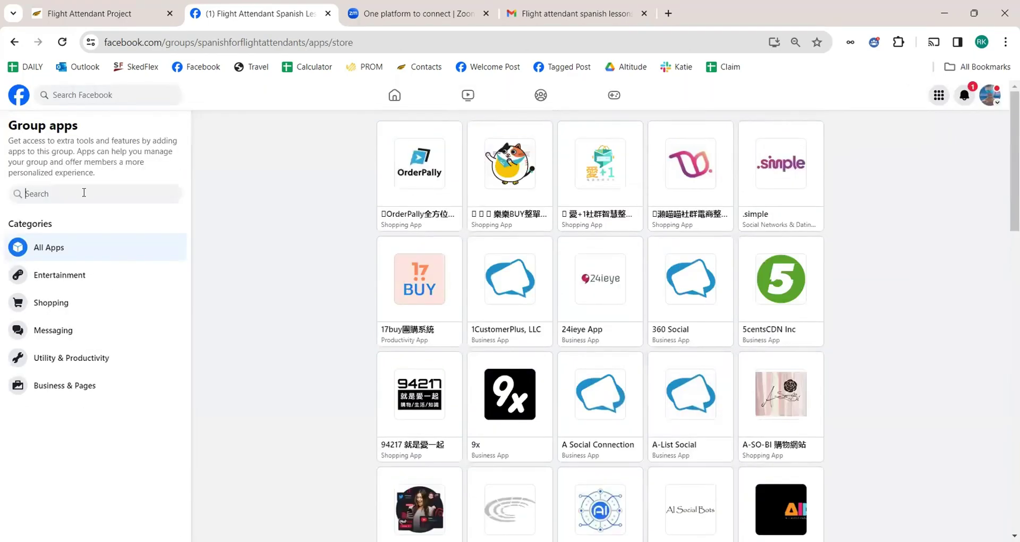
type("zoom")
left_click(579, 225)
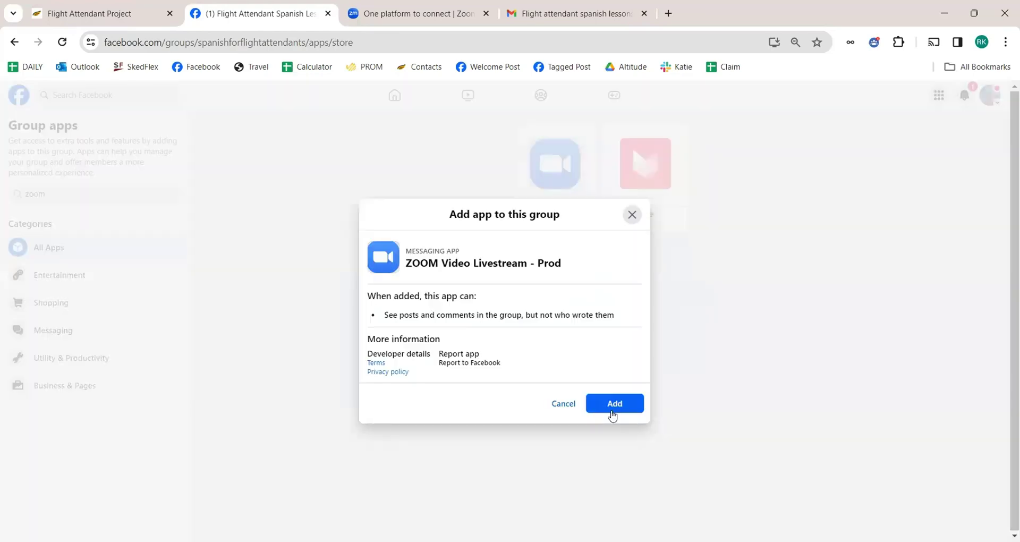
left_click(611, 404)
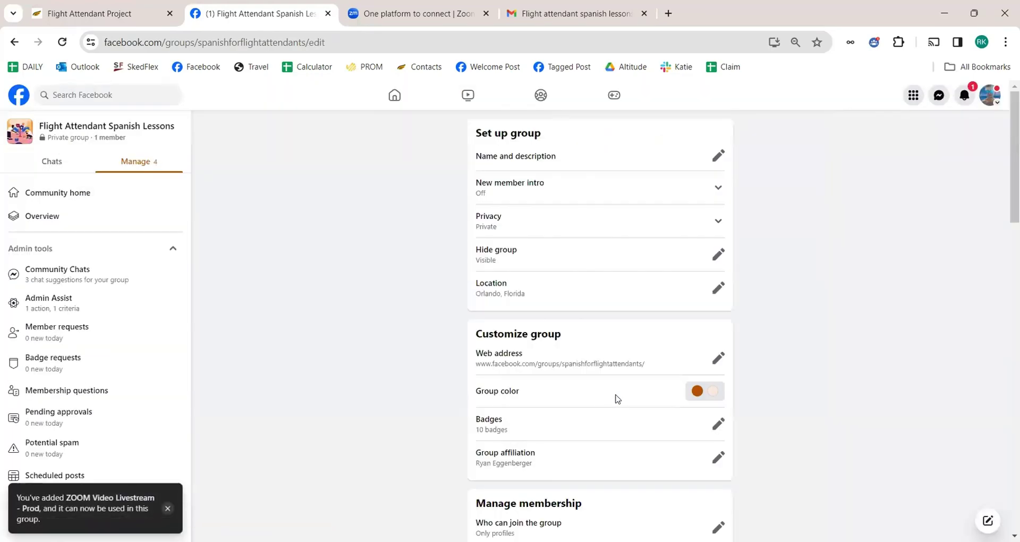
- Start a new question under the group's Membership questions
scroll(728, 425, "up", 5)
scroll(728, 425, "up", 10)
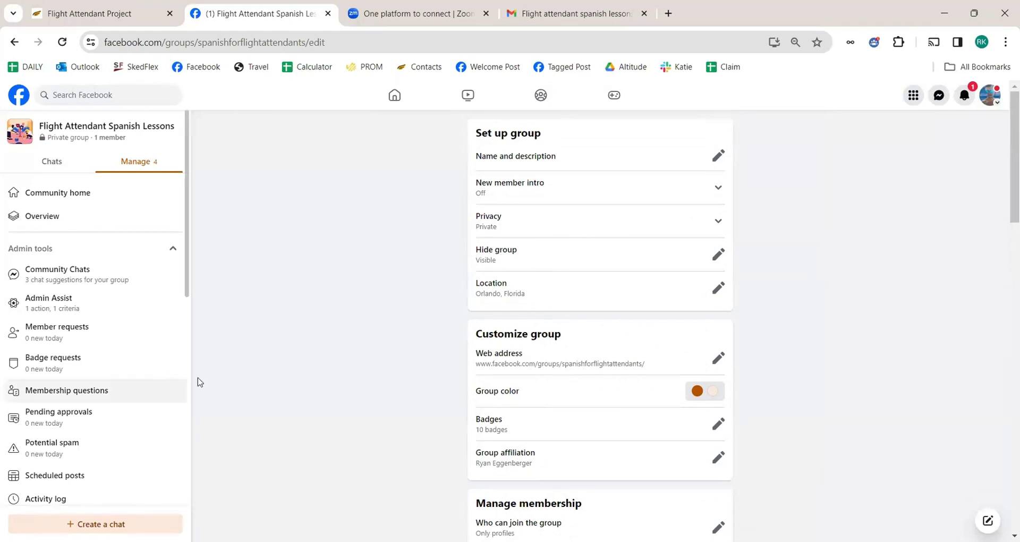
left_click(53, 393)
left_click(565, 273)
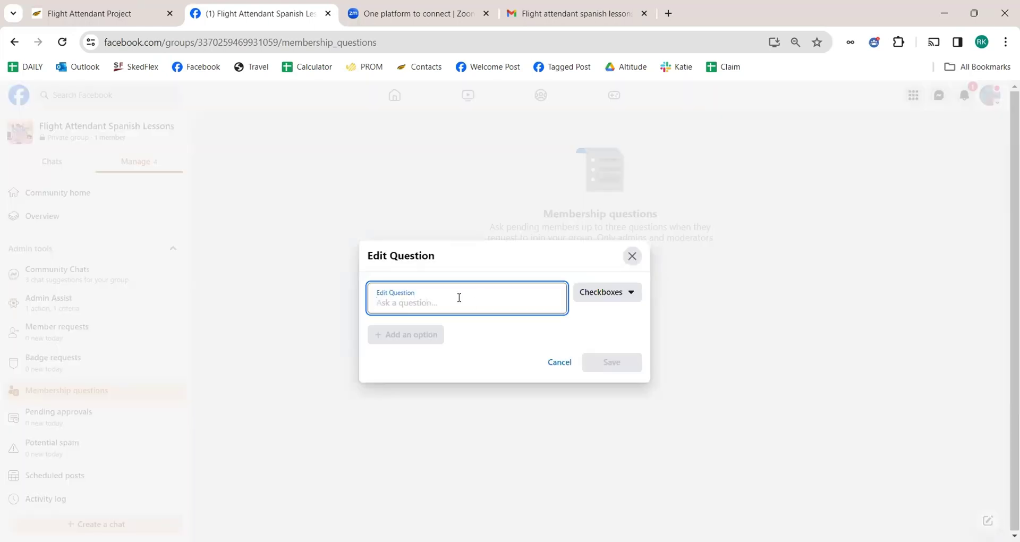
- Select the full Step 1 membership question in the Gmail message and head back
left_click(562, 12)
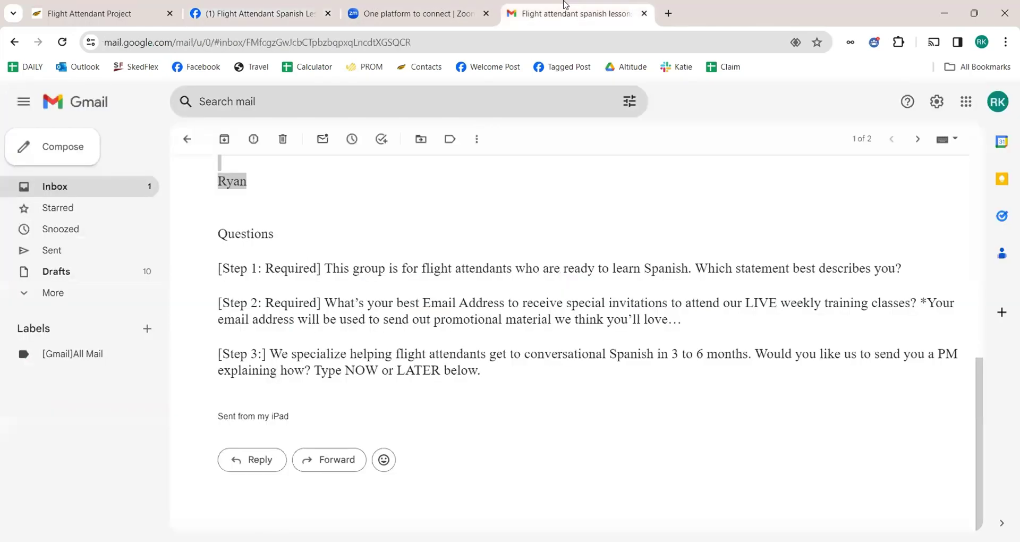
left_click_drag(927, 270, 446, 269)
left_click(311, 286)
triple_click(218, 272)
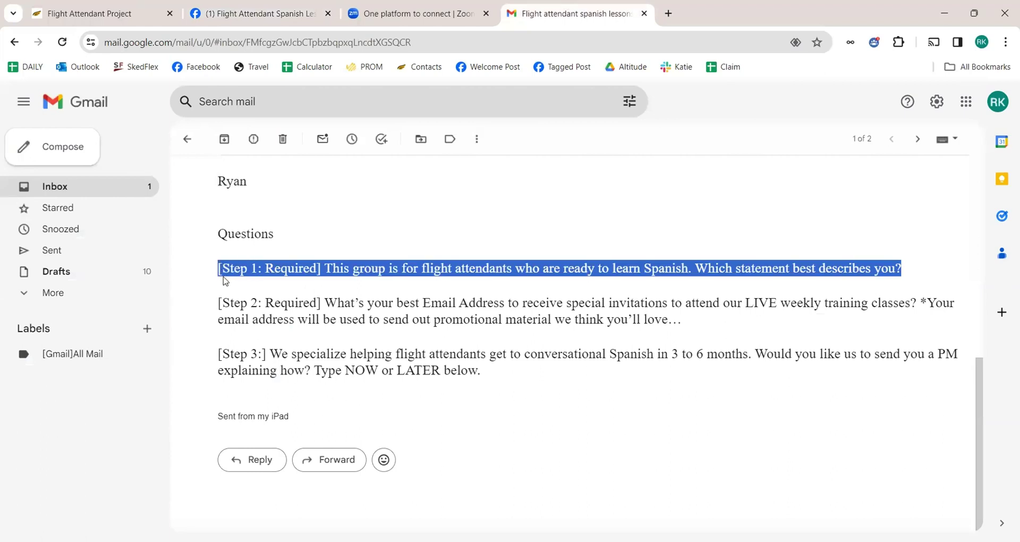
left_click(346, 268)
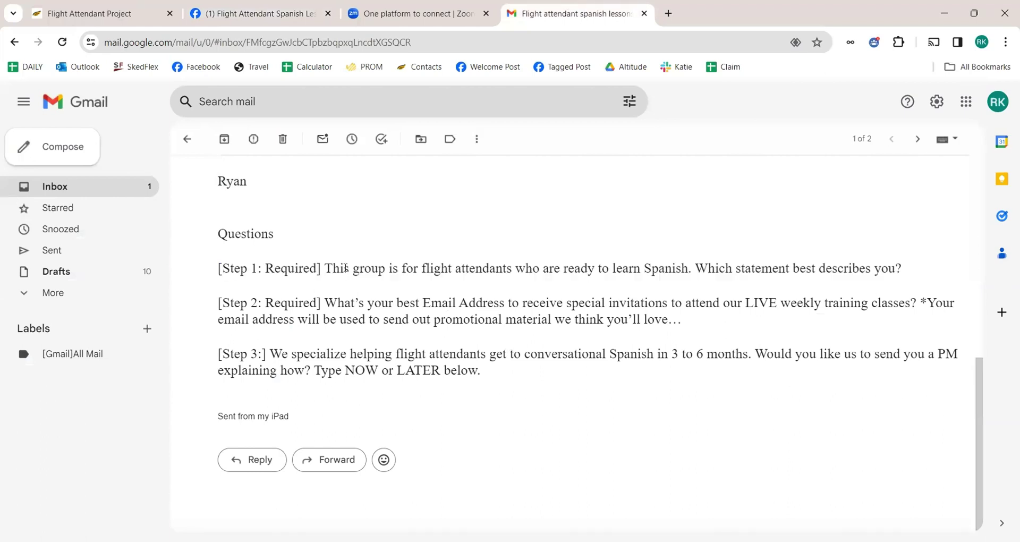
left_click_drag(323, 268, 527, 268)
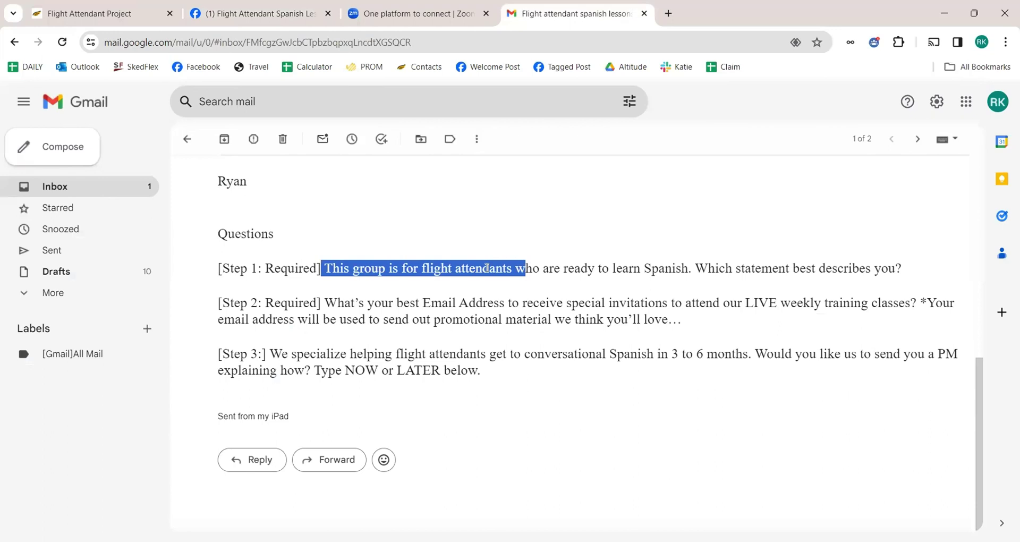
left_click(443, 270)
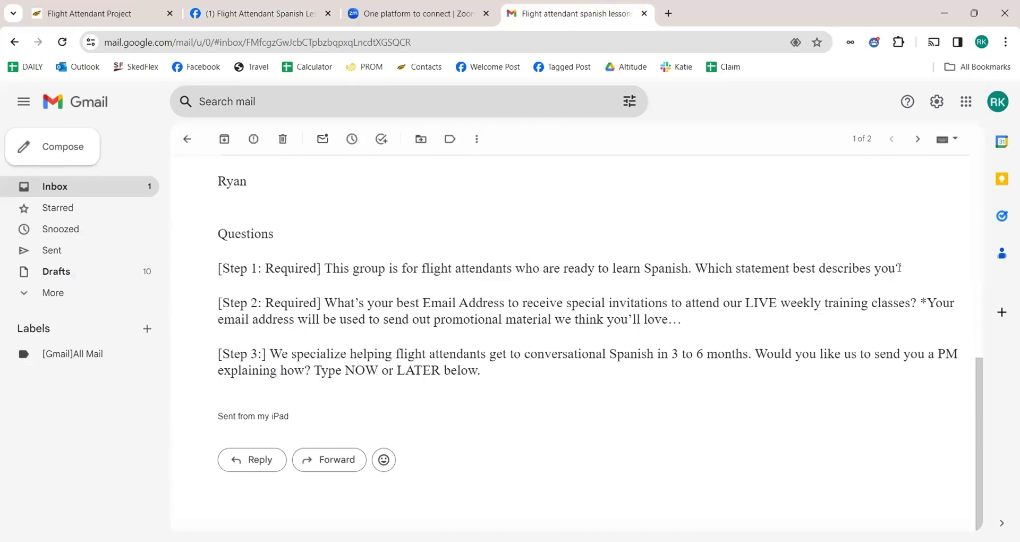
left_click_drag(906, 270, 218, 268)
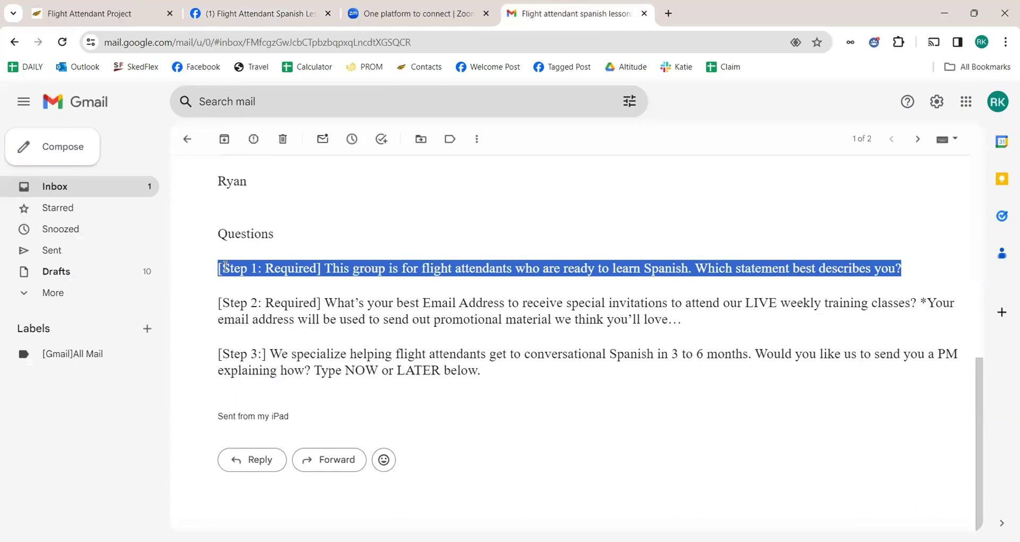
left_click(415, 6)
- Paste the Step 1 question and make it a multiple-choice question
left_click(255, 11)
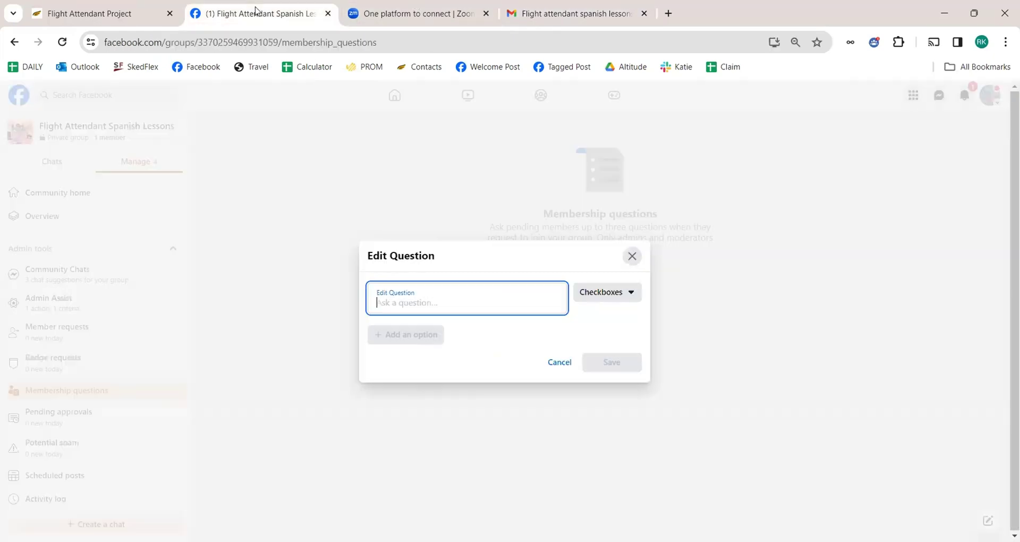
key("ctrl+v")
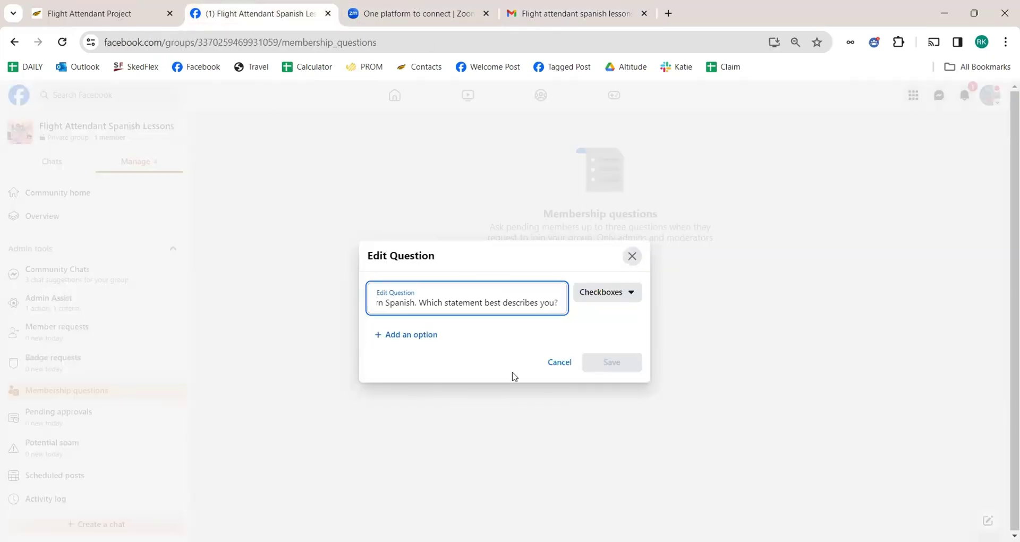
left_click(581, 303)
left_click(617, 337)
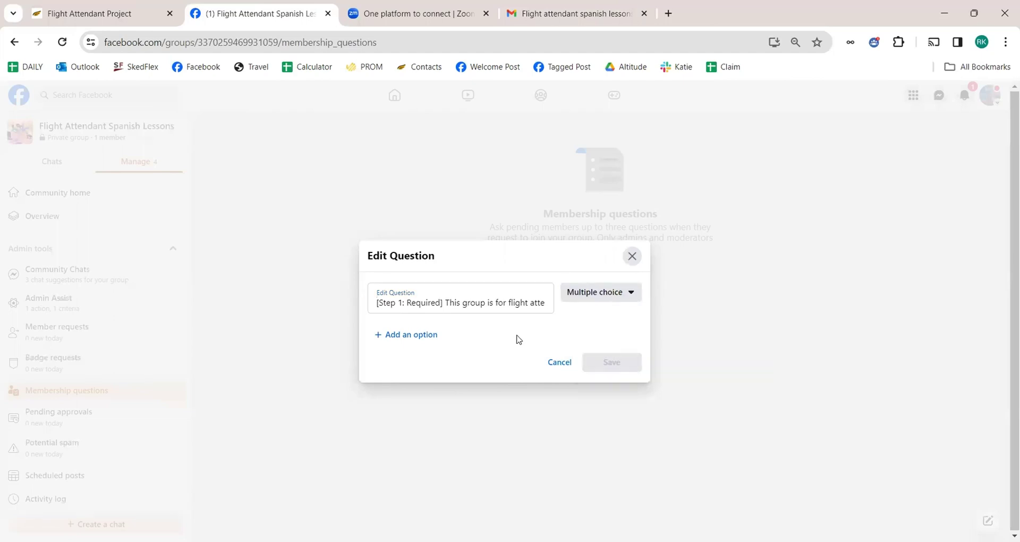
- Add answers: totally new to Spanish, some Spanish but want more, want to become fluent; save
left_click(420, 338)
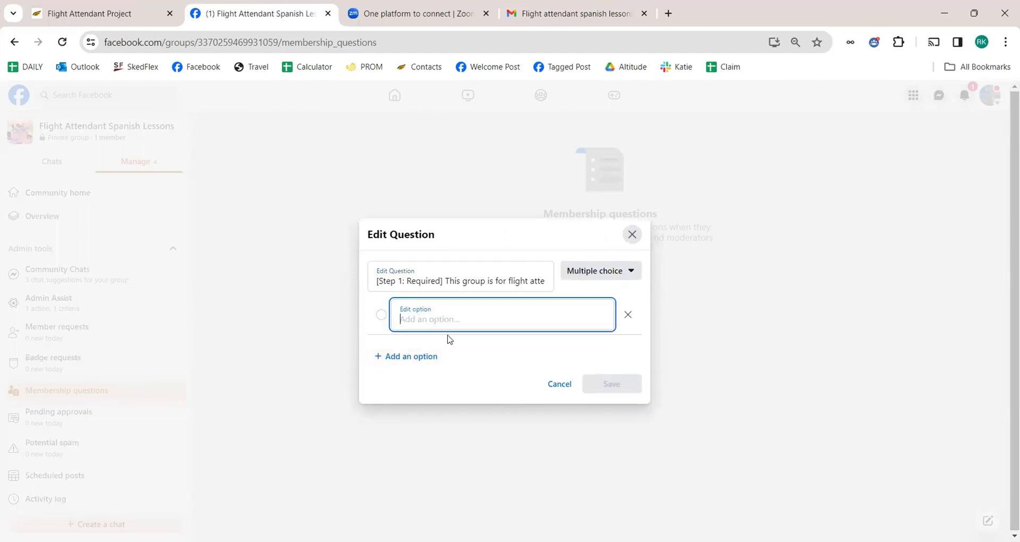
type("I'm a flight attendant with some Spanish expe")
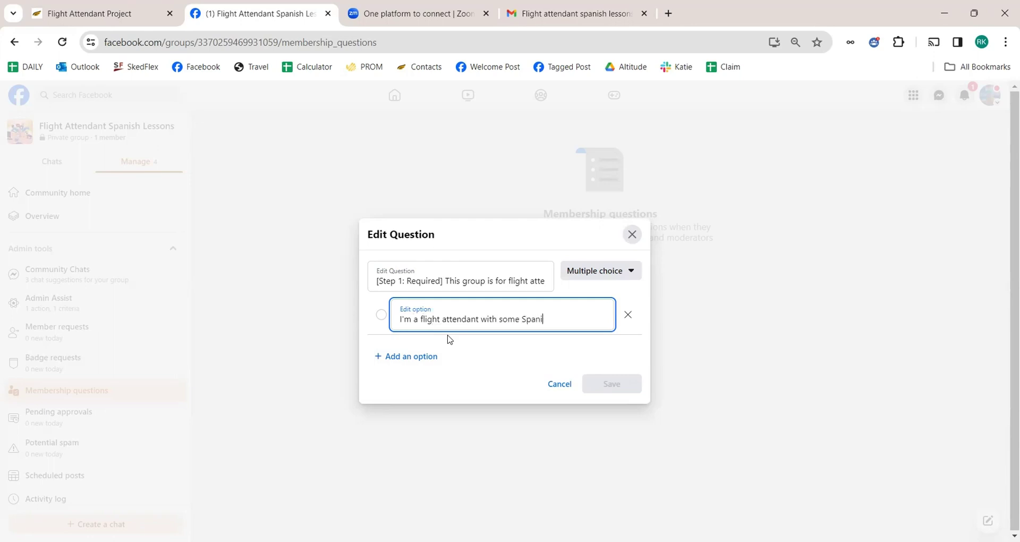
key("BackSpace")
key("BackSpace")
key("BackSpace")
key("BackSpace")
key("BackSpace")
key("BackSpace")
key("BackSpace")
key("BackSpace")
key("BackSpace")
key("BackSpace")
key("BackSpace")
key("BackSpace")
key("BackSpace")
key("BackSpace")
key("BackSpace")
key("BackSpace")
type("and I")
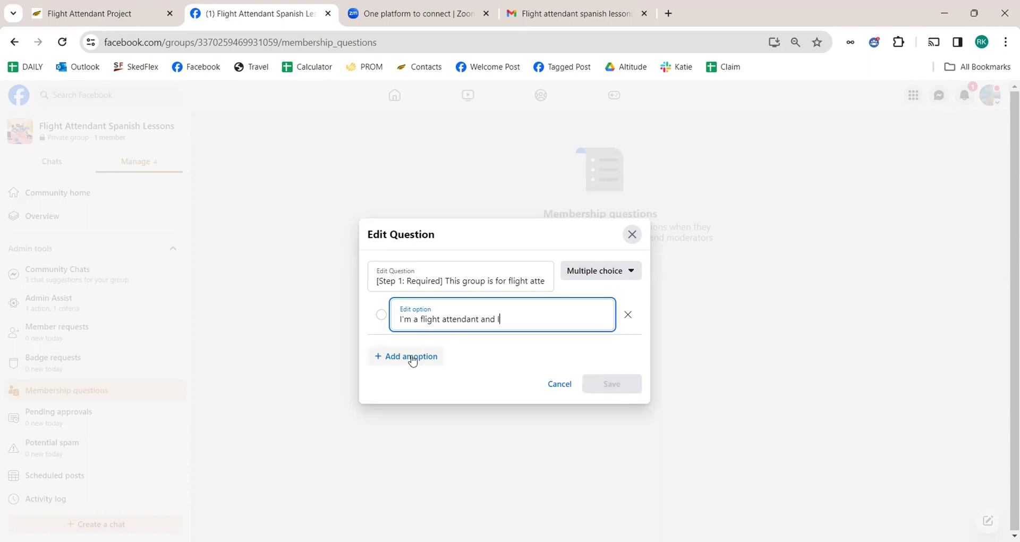
type(" am totally new to Spanish.")
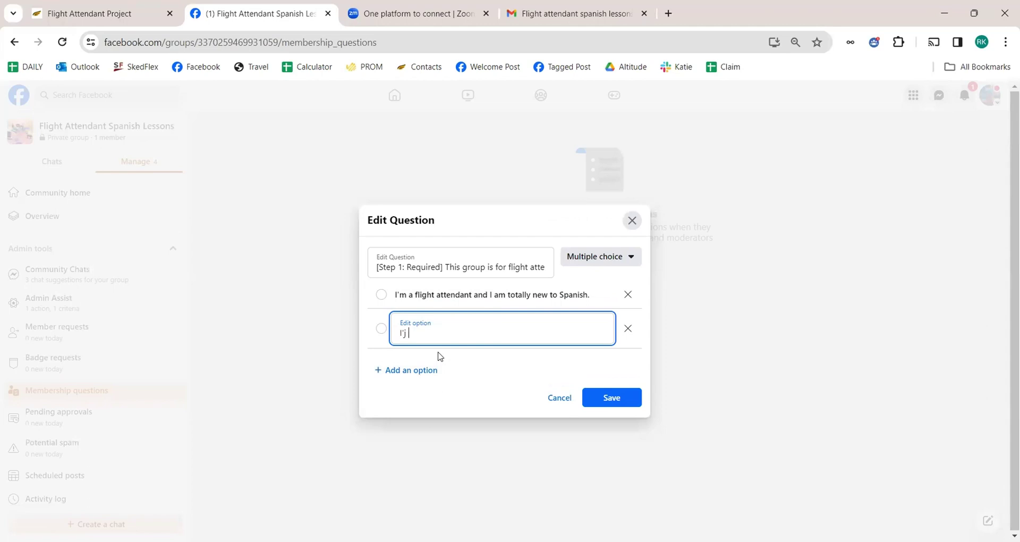
type("a flight attendant with some ")
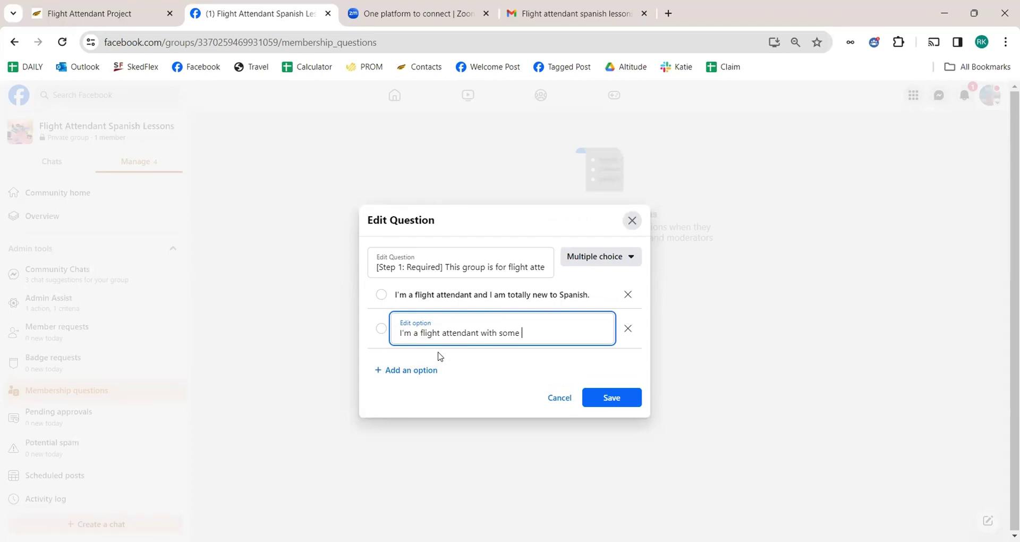
type("Spanish, but want to know more!")
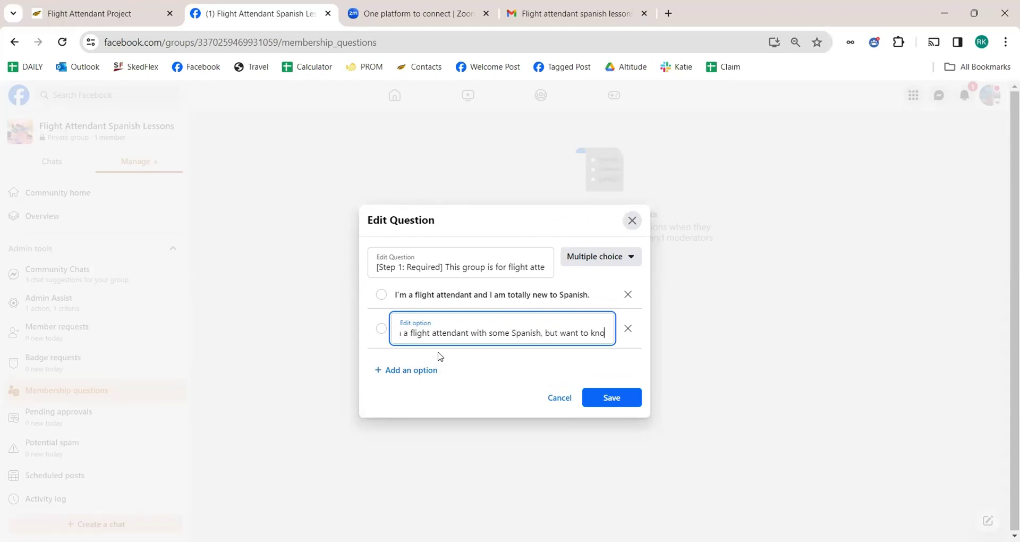
key("Return")
type("I")
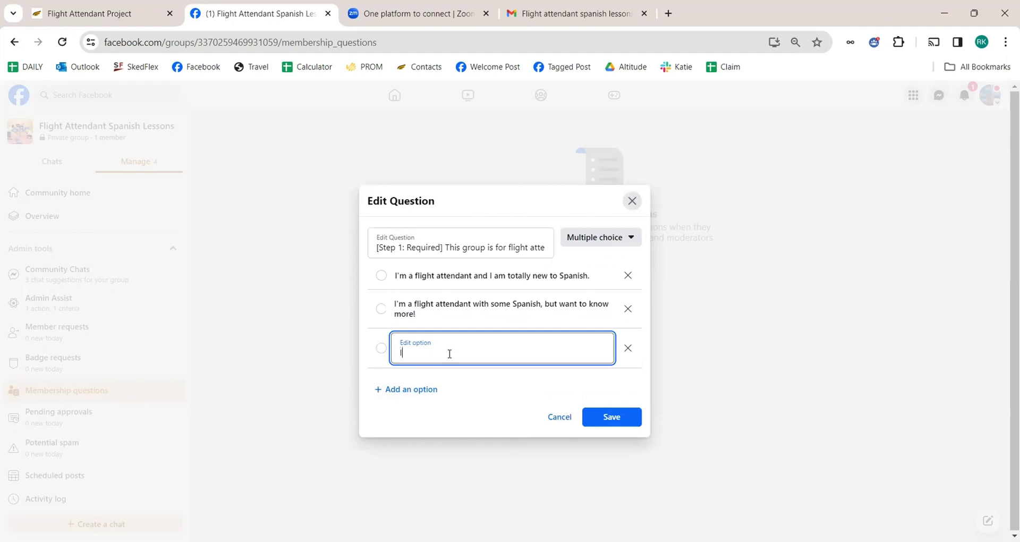
type("'m a flight attendant and I am looki")
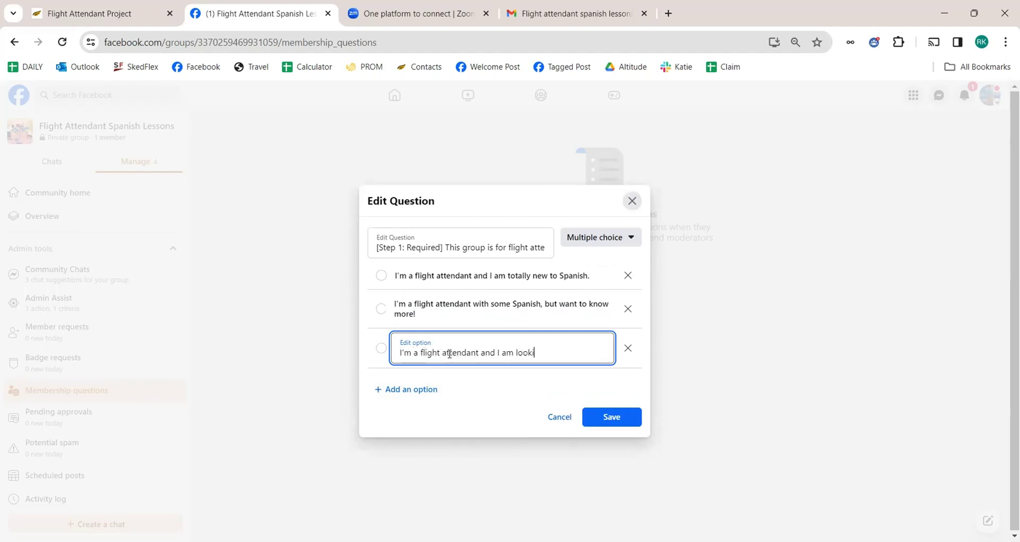
type("ng for 1-1 Spanish lessons")
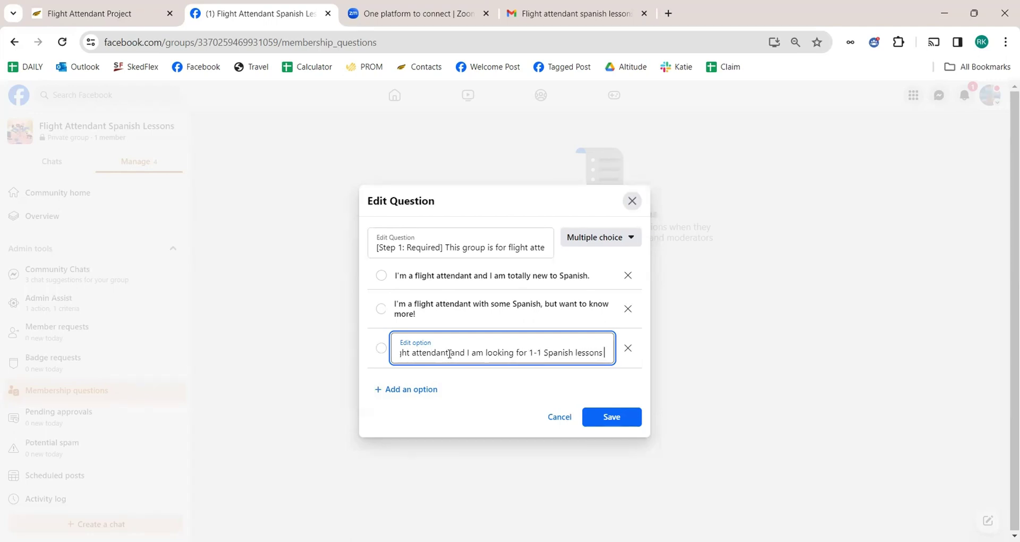
key("BackSpace")
key("BackSpace")
key("BackSpace")
key("BackSpace")
key("BackSpace")
key("BackSpace")
key("BackSpace")
key("BackSpace")
key("BackSpace")
key("BackSpace")
key("BackSpace")
key("BackSpace")
key("BackSpace")
key("BackSpace")
key("BackSpace")
key("BackSpace")
key("BackSpace")
key("BackSpace")
key("BackSpace")
key("BackSpace")
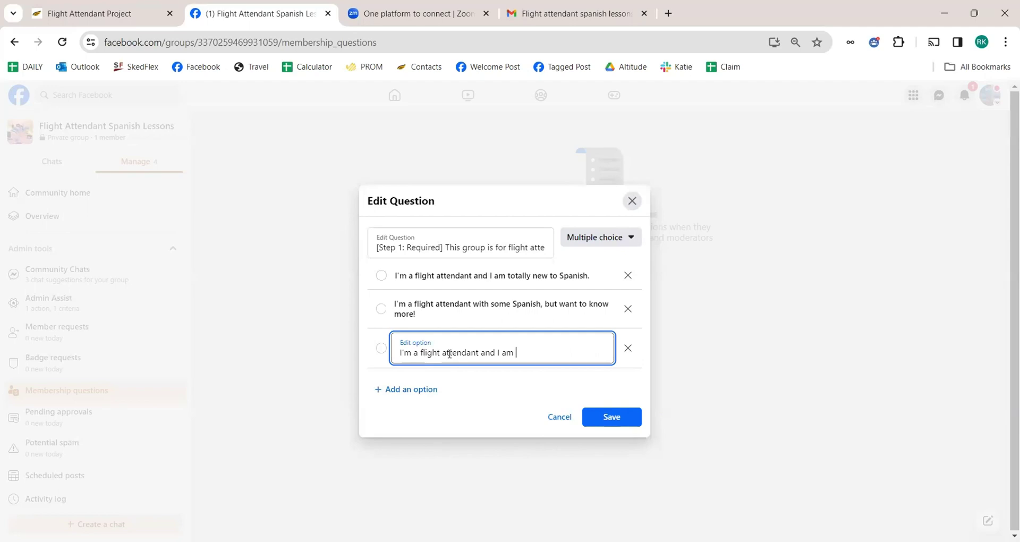
type("nt to be come")
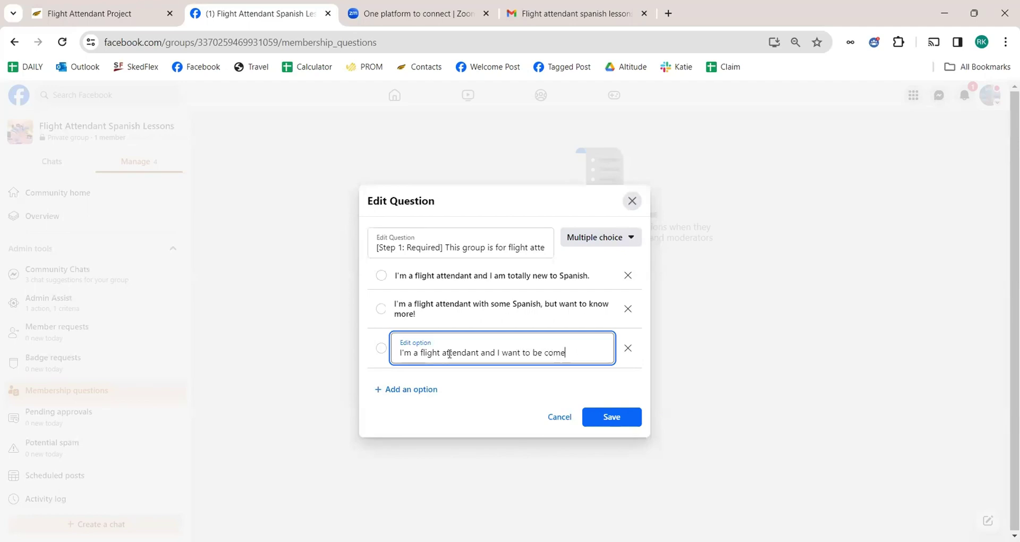
type(" as bilingual")
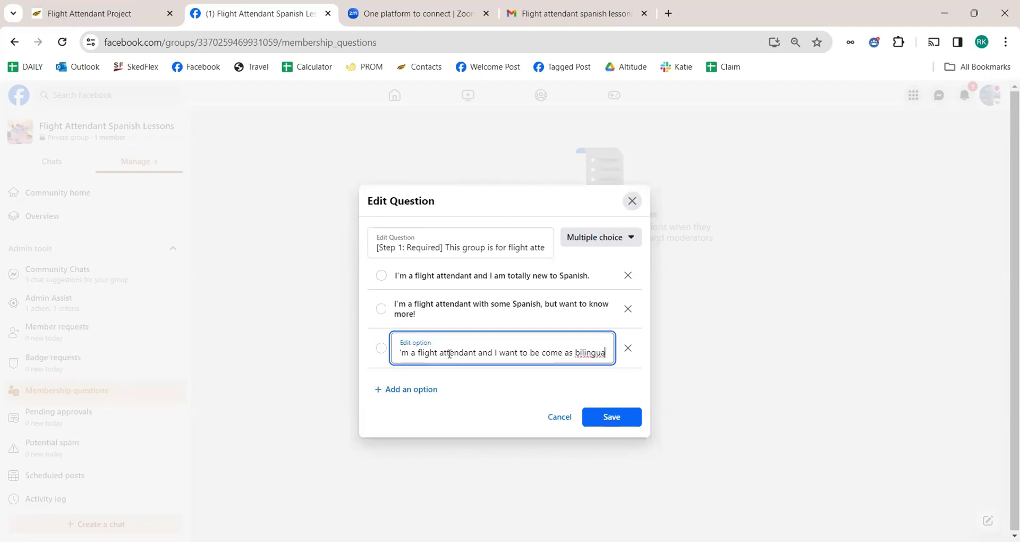
key("BackSpace")
key("BackSpace")
key("BackSpace")
key("BackSpace")
key("BackSpace")
key("BackSpace")
key("BackSpace")
key("BackSpace")
type("fluent in Spanish as possible.")
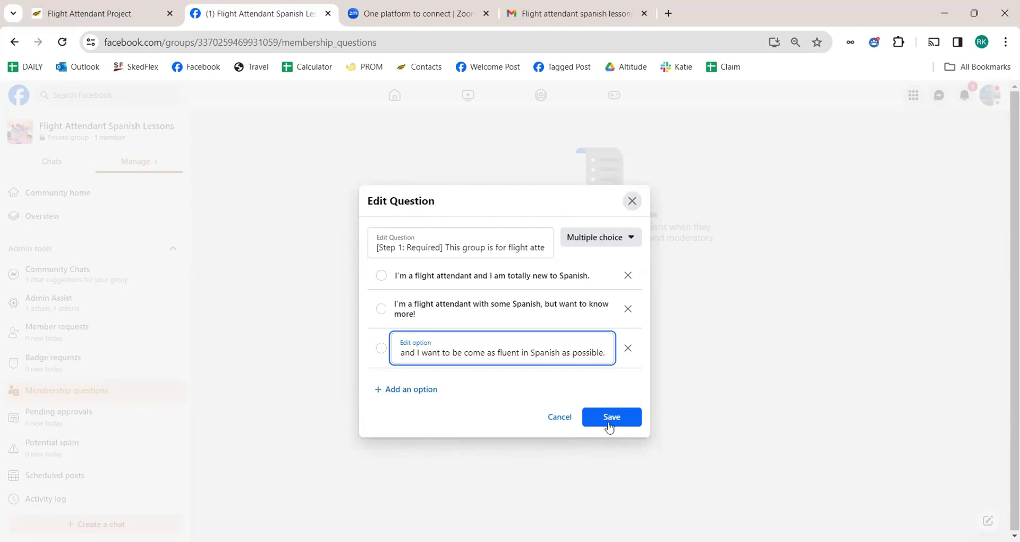
left_click(609, 420)
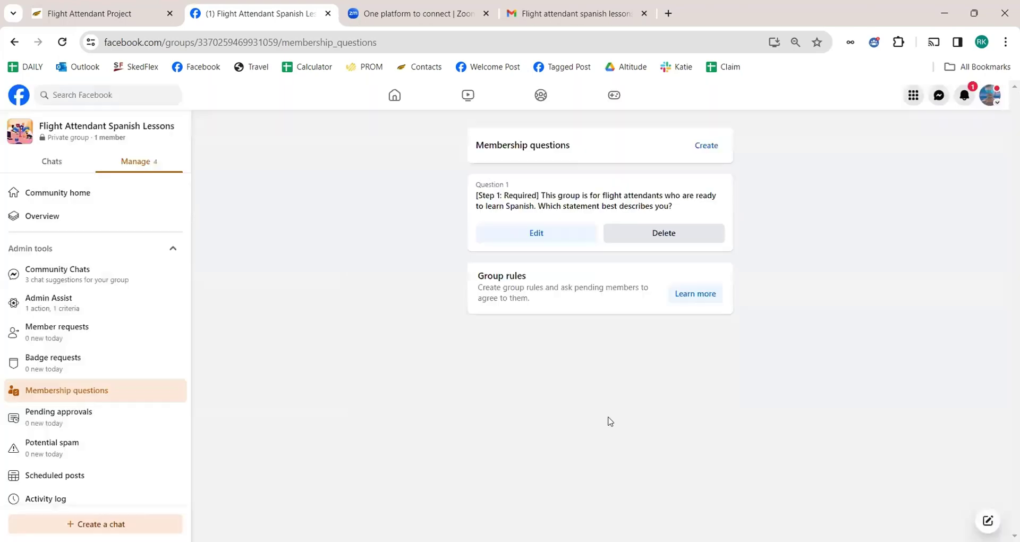
- Add the Step 2 email-address request from the email as a written-answer membership question
key("ctrl+Tab")
left_click(603, 9)
left_click(407, 322)
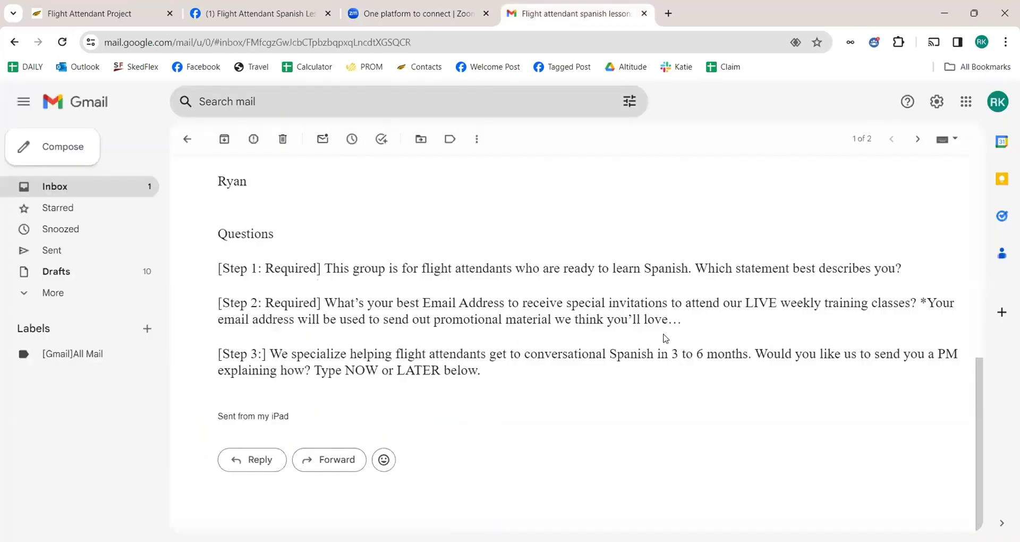
left_click_drag(686, 321, 213, 314)
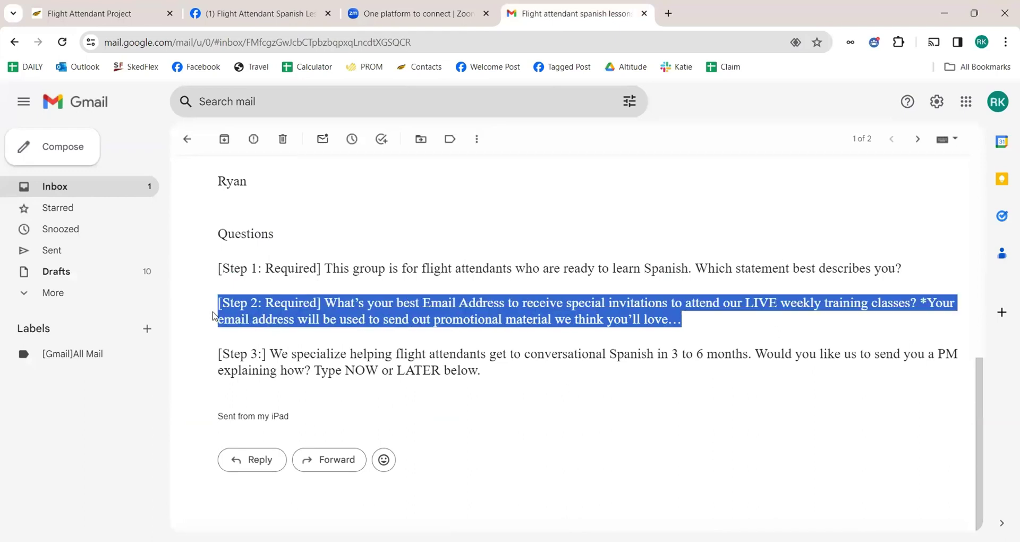
left_click(263, 13)
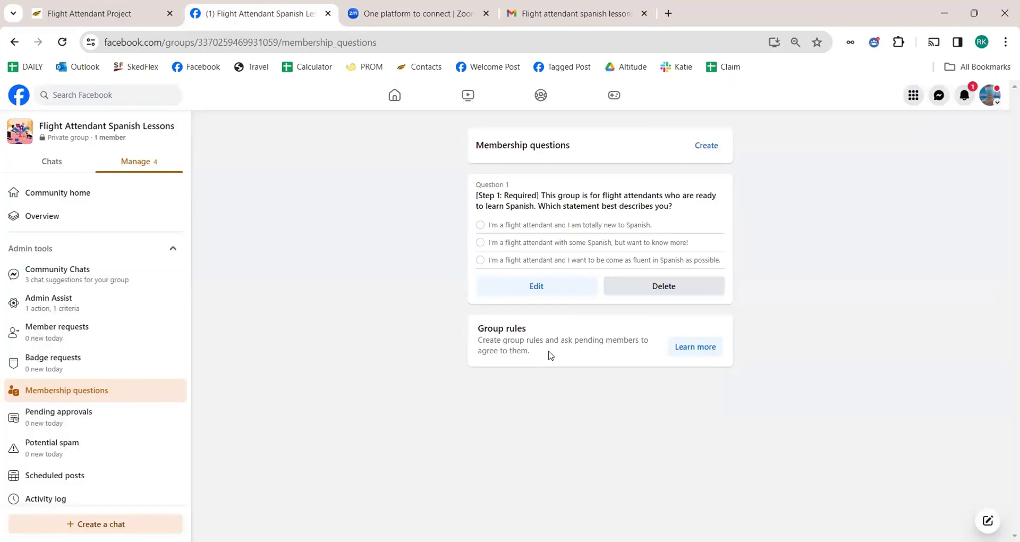
left_click(705, 154)
key("ctrl+v")
left_click(607, 291)
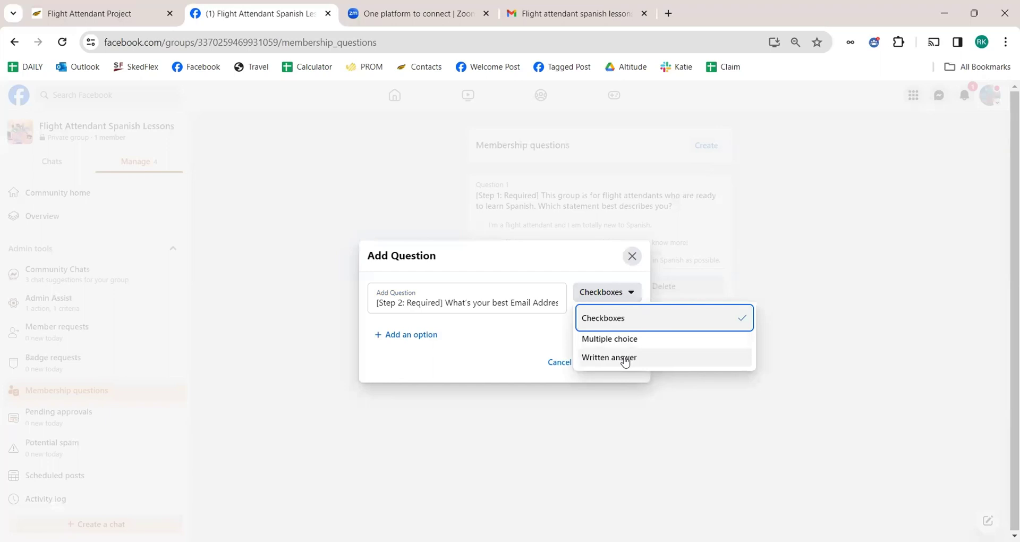
left_click(625, 356)
left_click(619, 345)
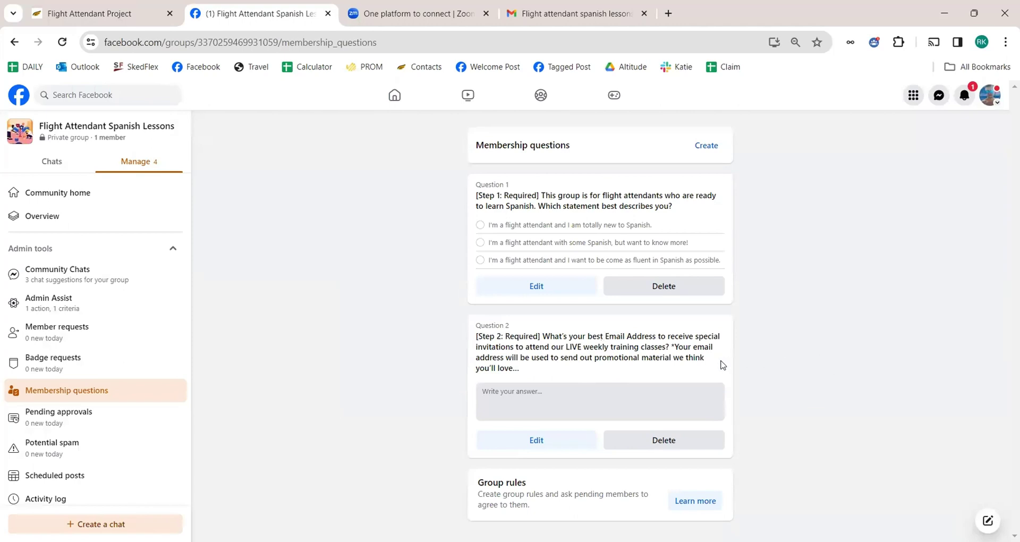
- Add the Step 3 NOW-or-LATER PM offer as another written-answer membership question
key("ctrl+4")
left_click(512, 378)
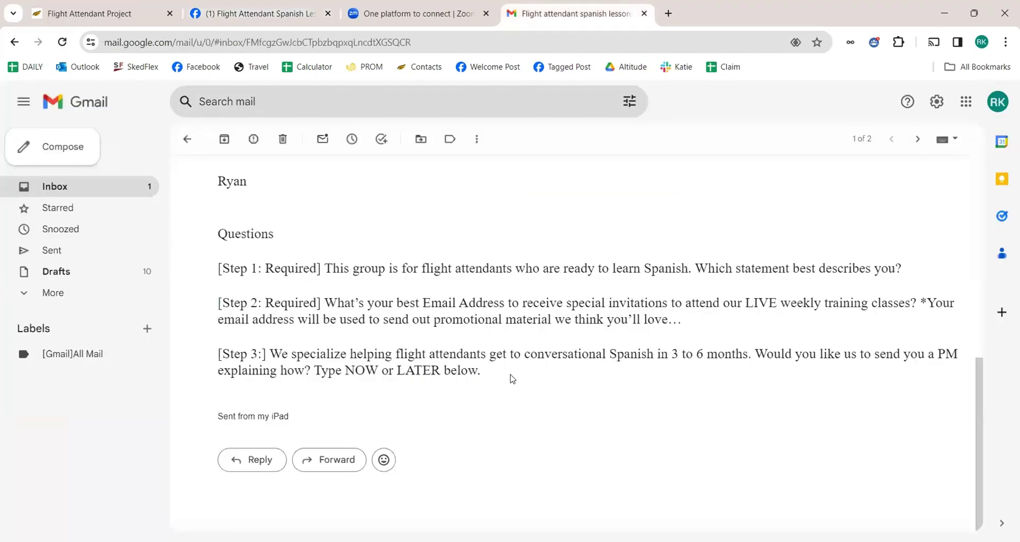
left_click_drag(512, 378, 241, 353)
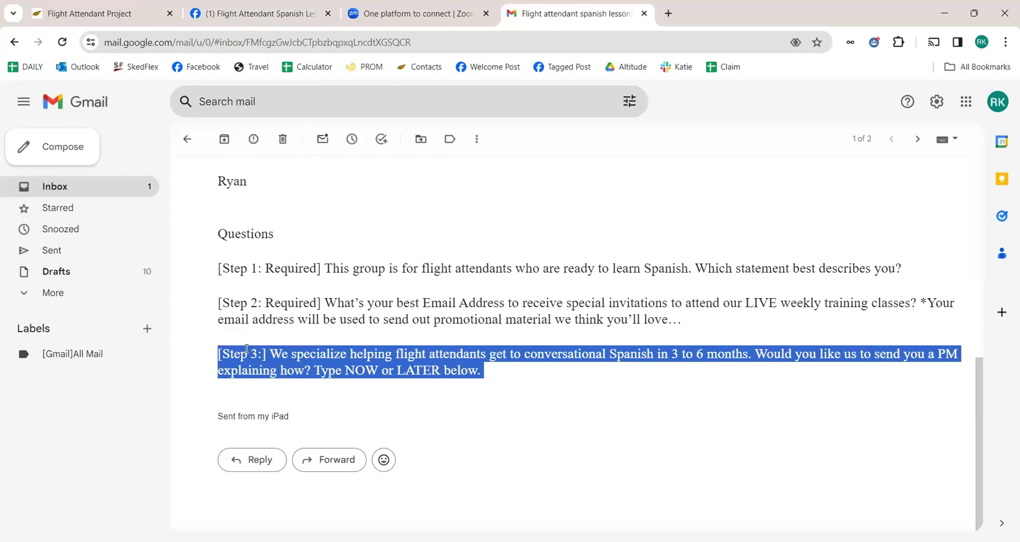
left_click(387, 14)
left_click(261, 14)
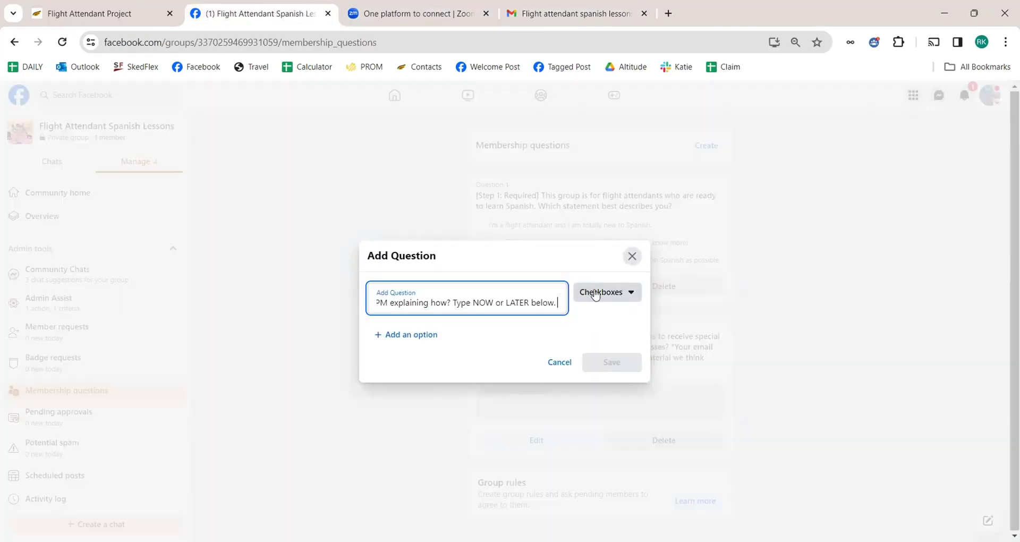
left_click(603, 292)
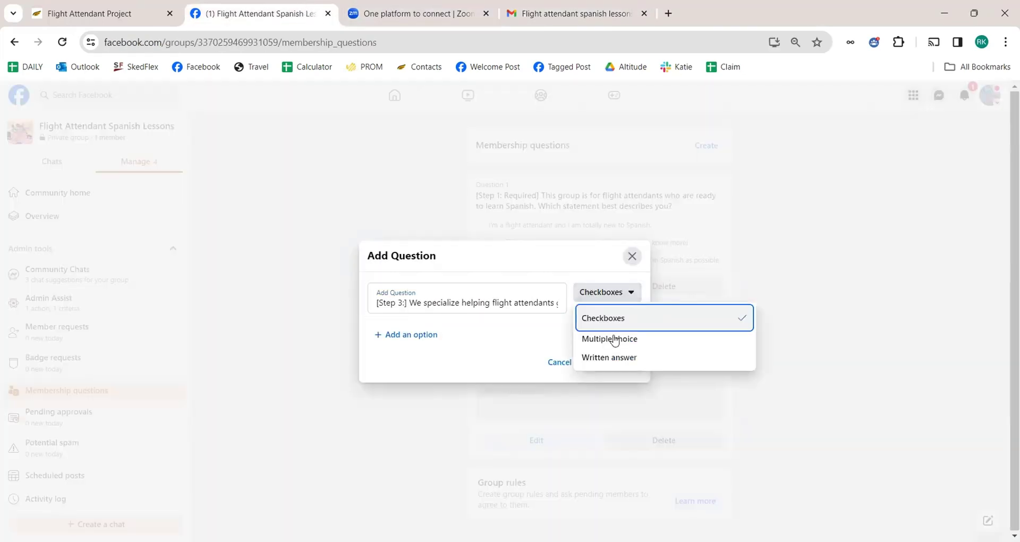
left_click(618, 357)
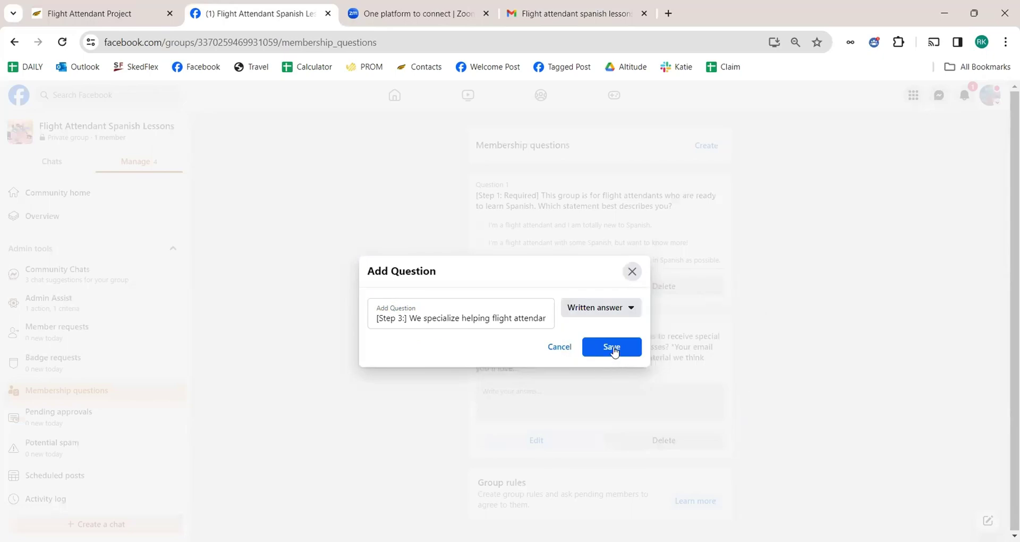
left_click(612, 347)
scroll(725, 393, "down", 2)
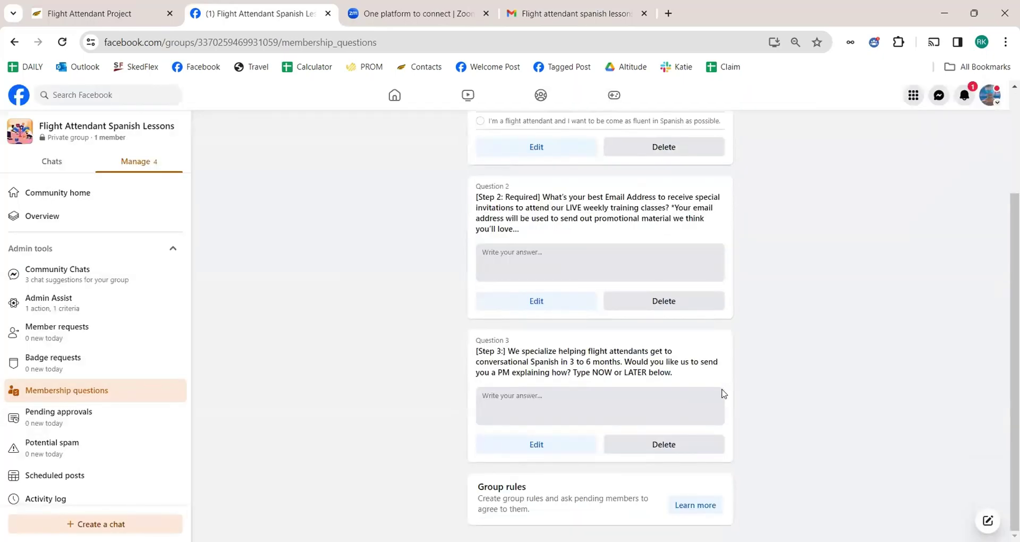
scroll(714, 396, "up", 3)
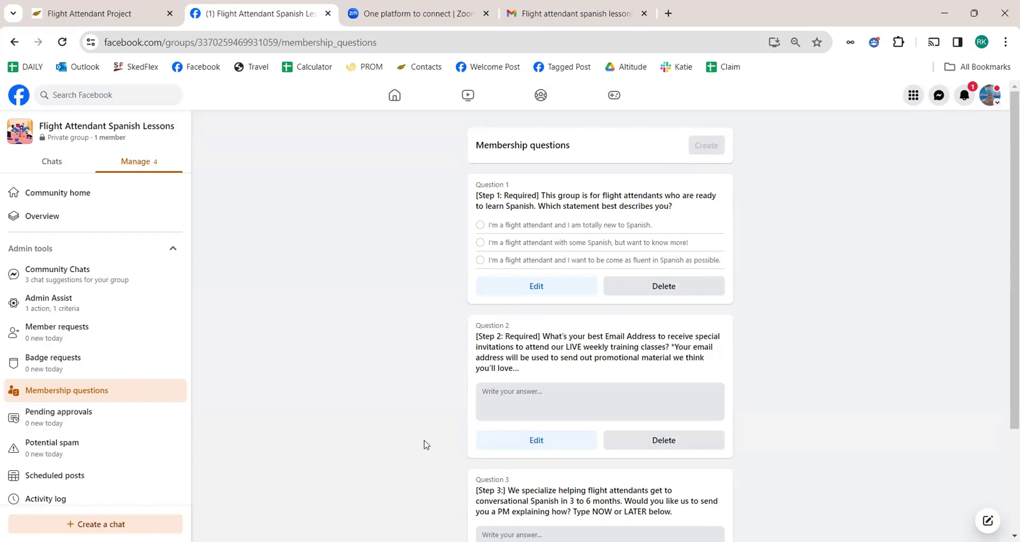
scroll(425, 444, "down", 3)
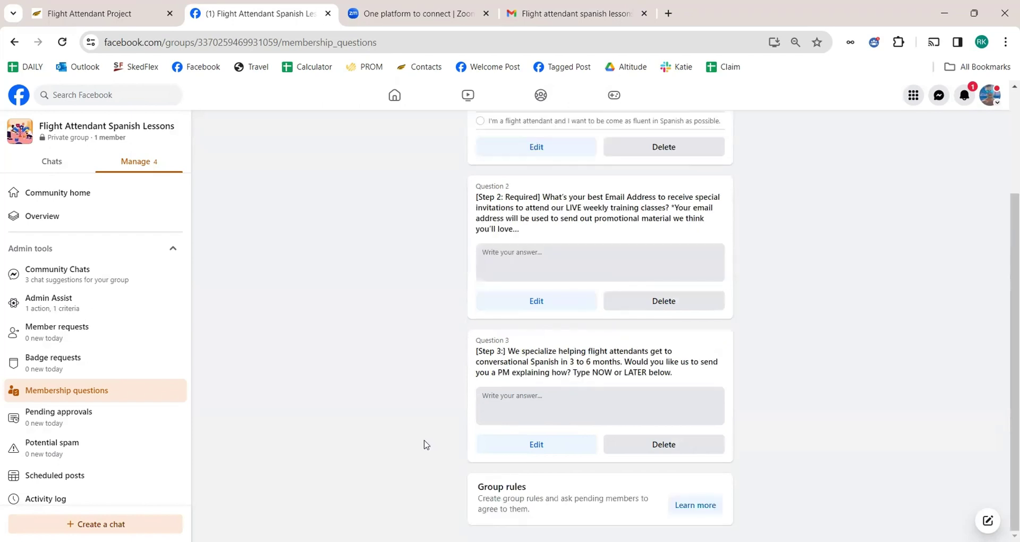
scroll(424, 447, "up", 3)
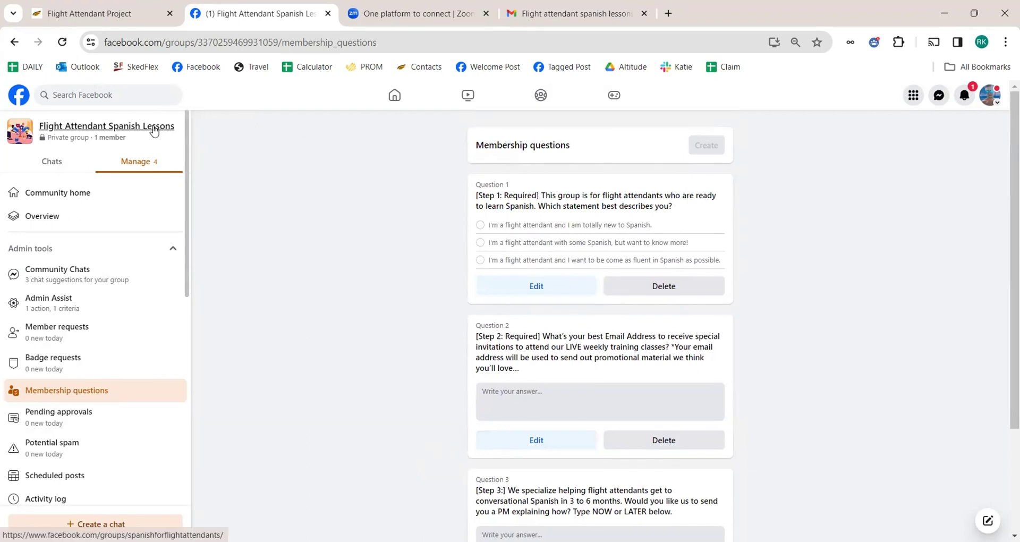
scroll(699, 413, "down", 3)
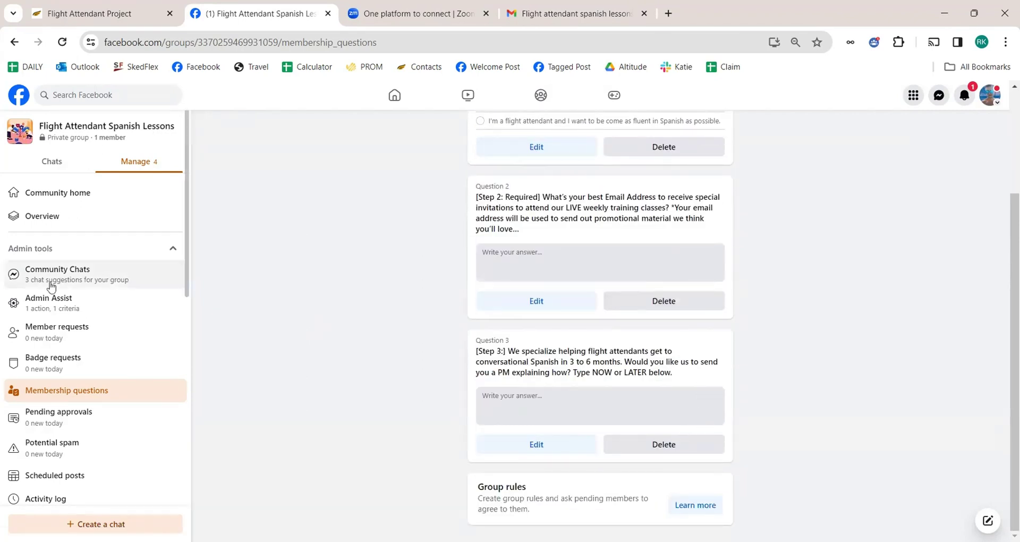
scroll(126, 432, "down", 4)
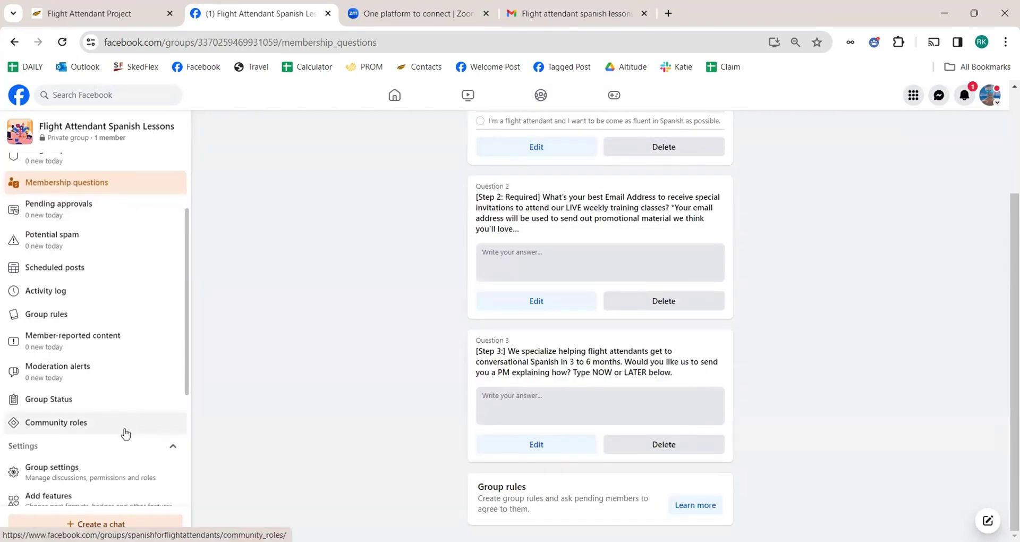
scroll(126, 433, "down", 4)
- Go back to the group's home page and look at the cover photo's edit options
key("alt+Left")
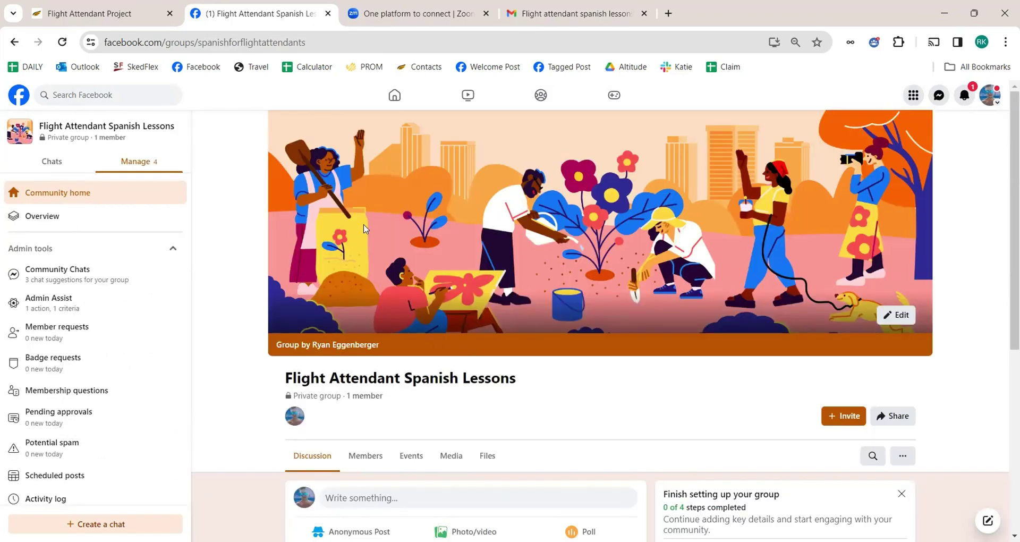
left_click(905, 311)
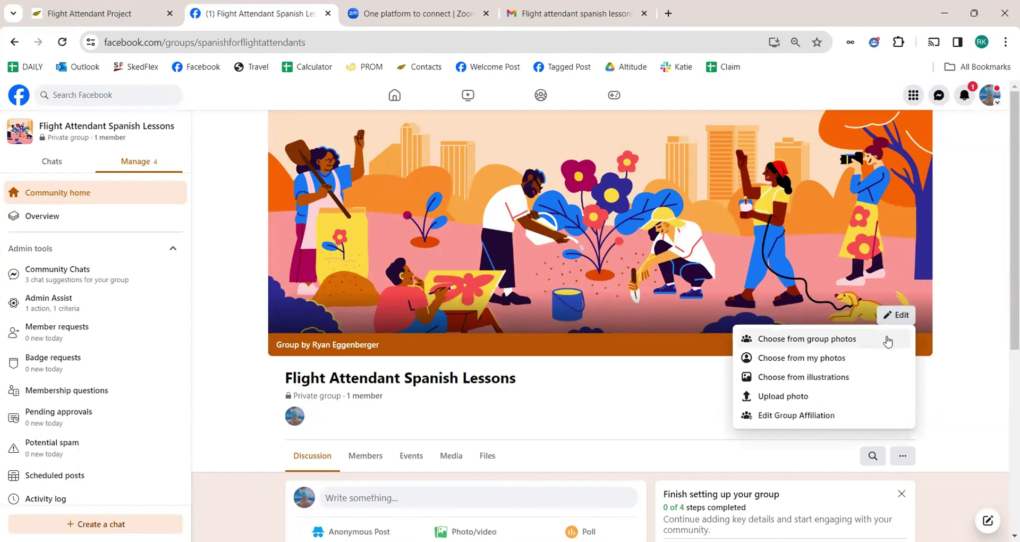
key("Escape")
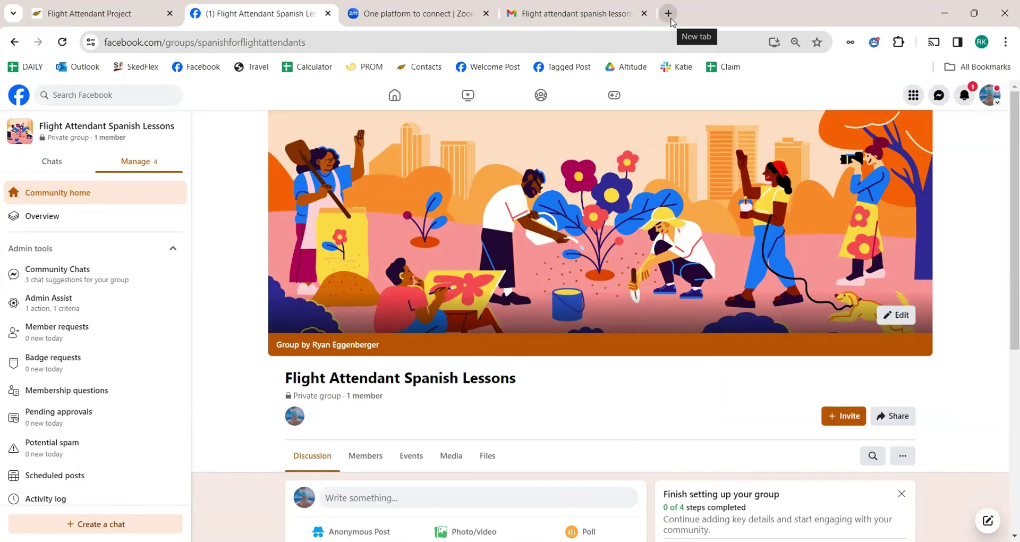
left_click(668, 13)
- Load Canva and confirm the recommended 1640 x 856 Facebook group cover size
type("c")
key("Return")
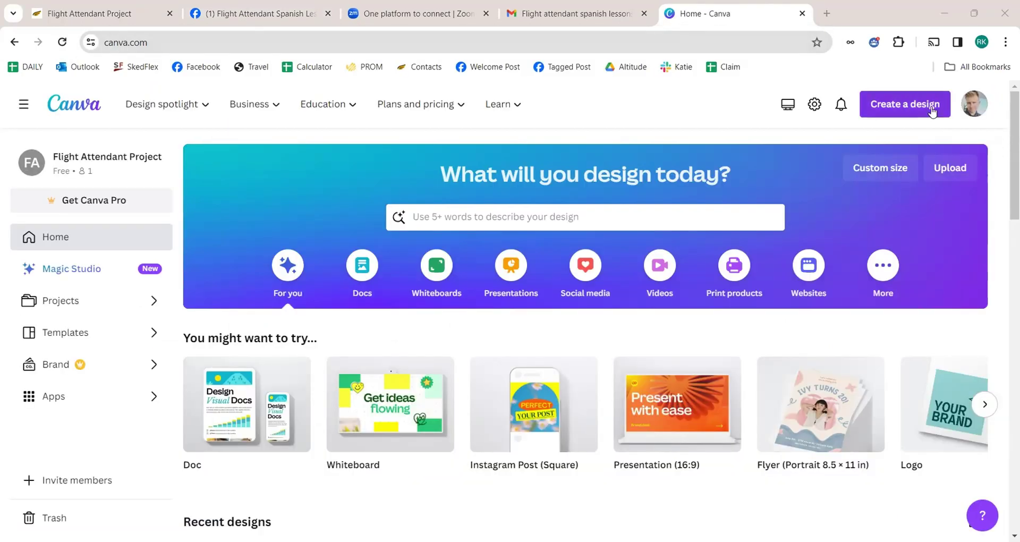
left_click(932, 109)
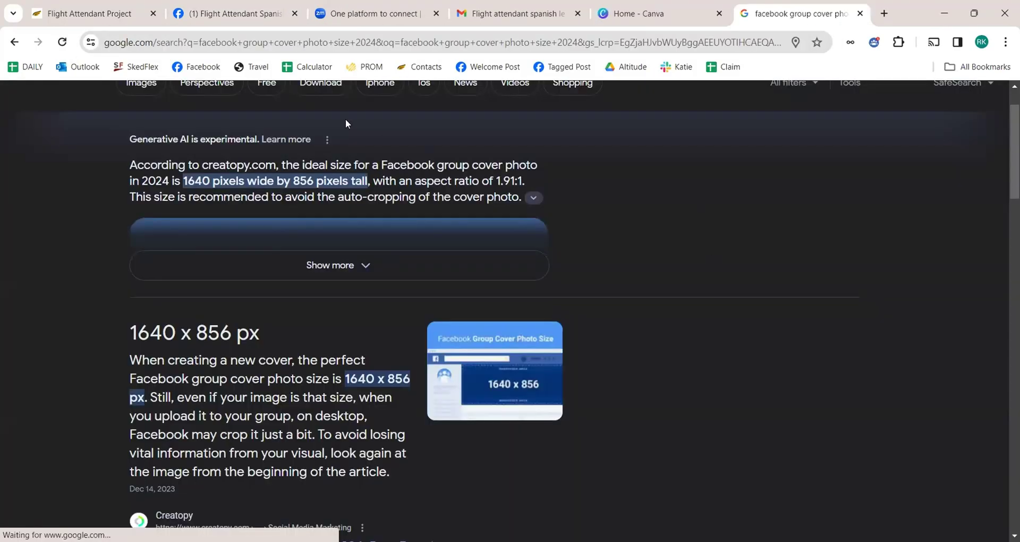
left_click_drag(128, 333, 251, 335)
left_click(647, 24)
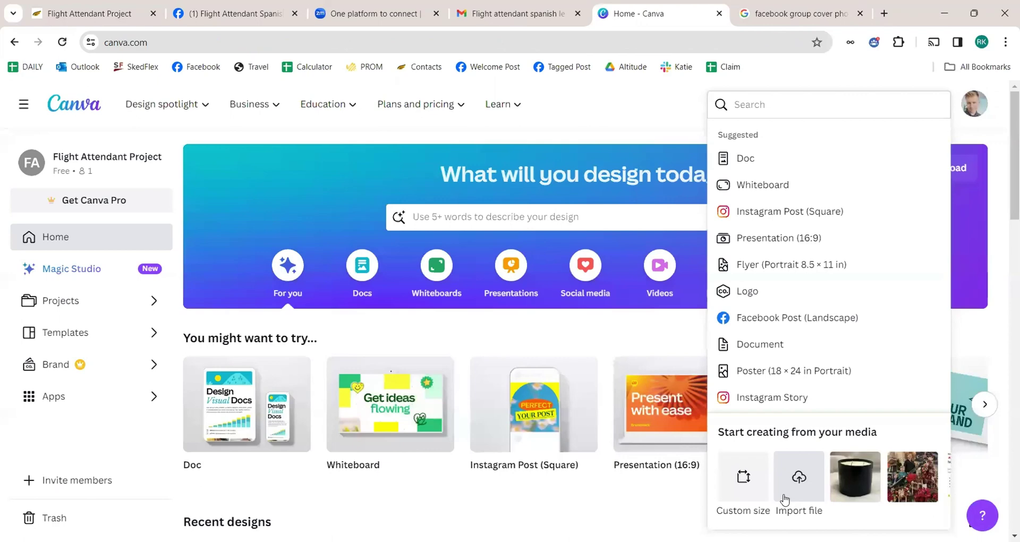
- Create a custom-size Canva design of 1640 x 856 px
left_click(743, 484)
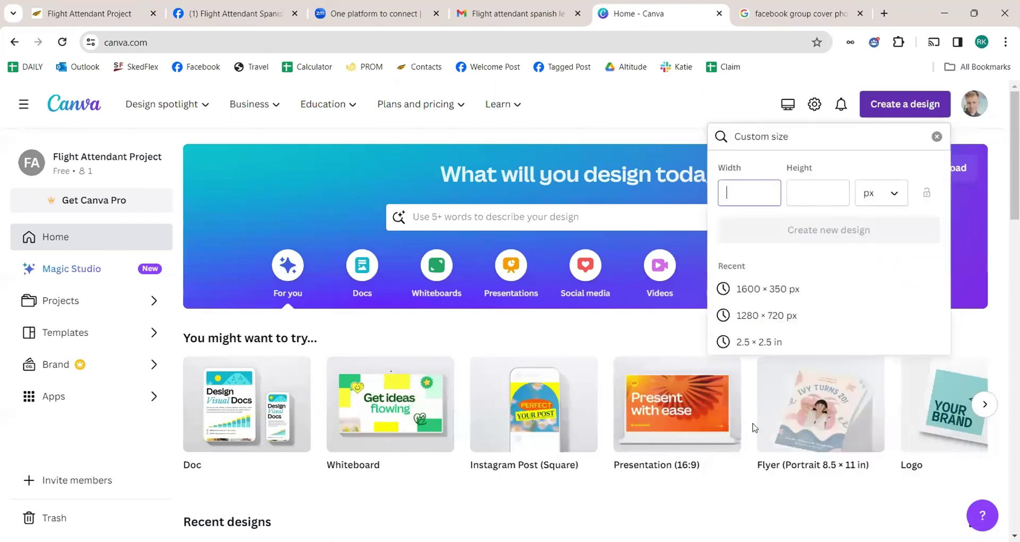
type("1640")
left_click(814, 201)
type("856")
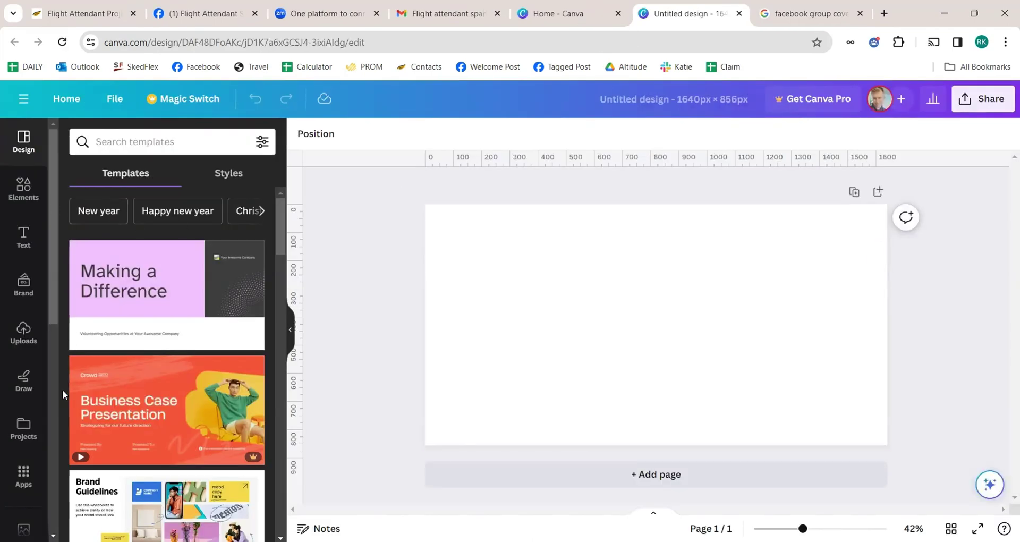
- Search Canva Elements for 'travel' photos and browse the photo results
left_click(23, 188)
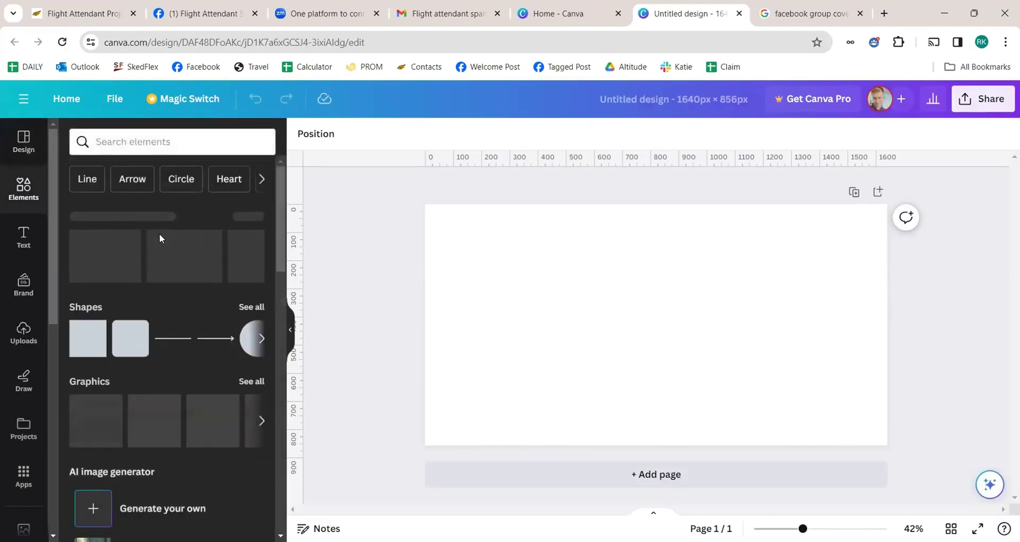
left_click(170, 140)
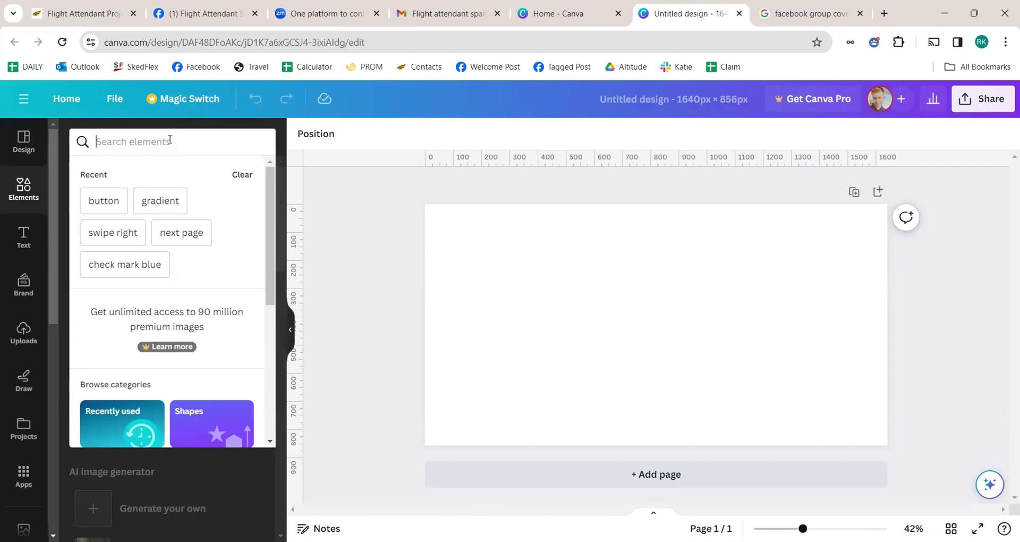
type("travel")
key("Return")
left_click(164, 173)
scroll(254, 409, "down", 2)
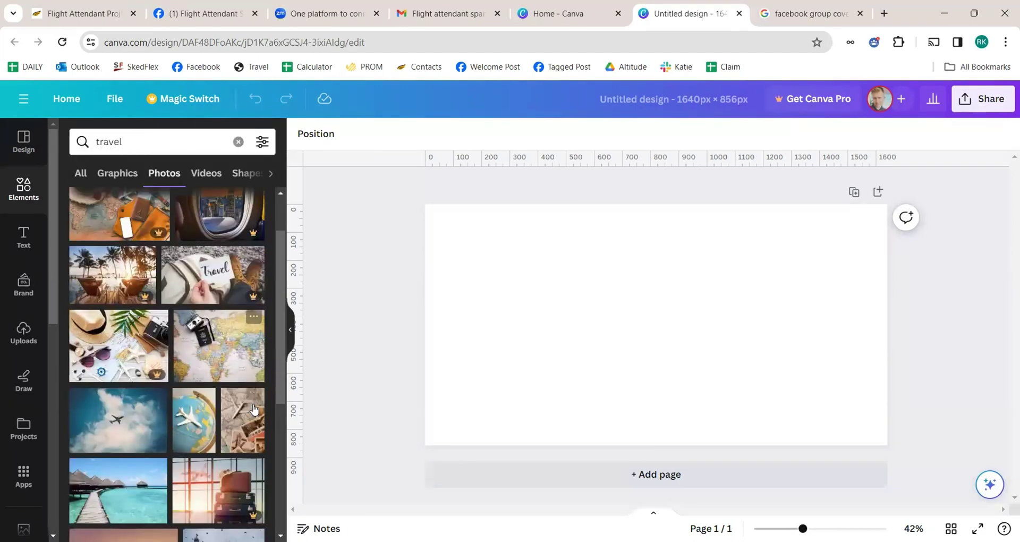
scroll(253, 409, "down", 2)
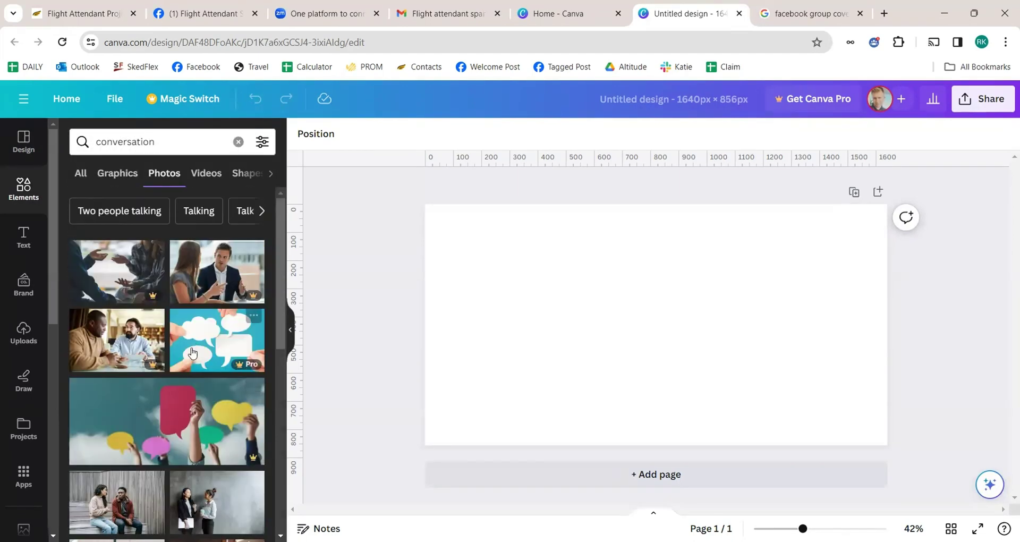
scroll(217, 400, "down", 3)
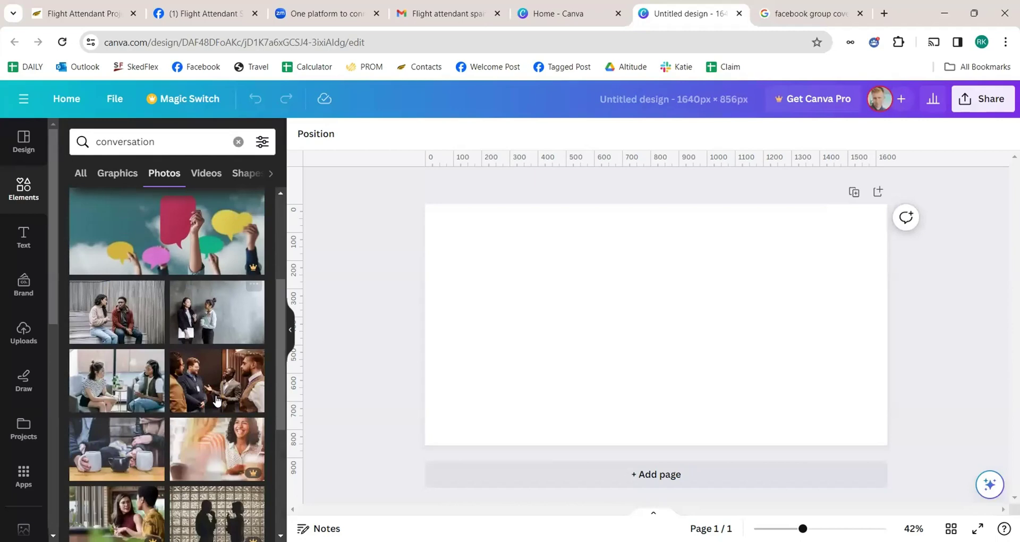
scroll(217, 401, "down", 4)
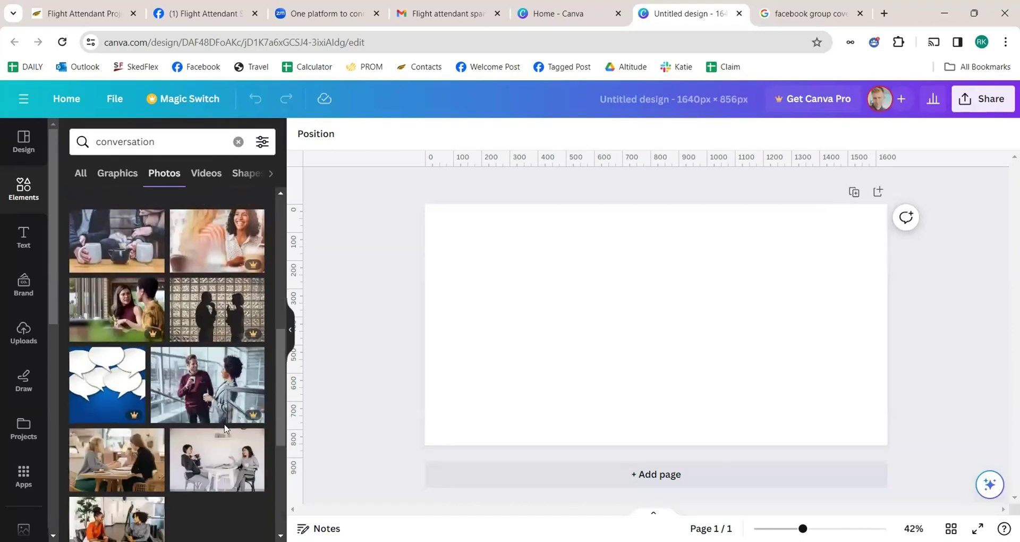
scroll(225, 428, "up", 6)
- Try a speech-bubble photo on the page, then delete it and review the photo filters
left_click(220, 348)
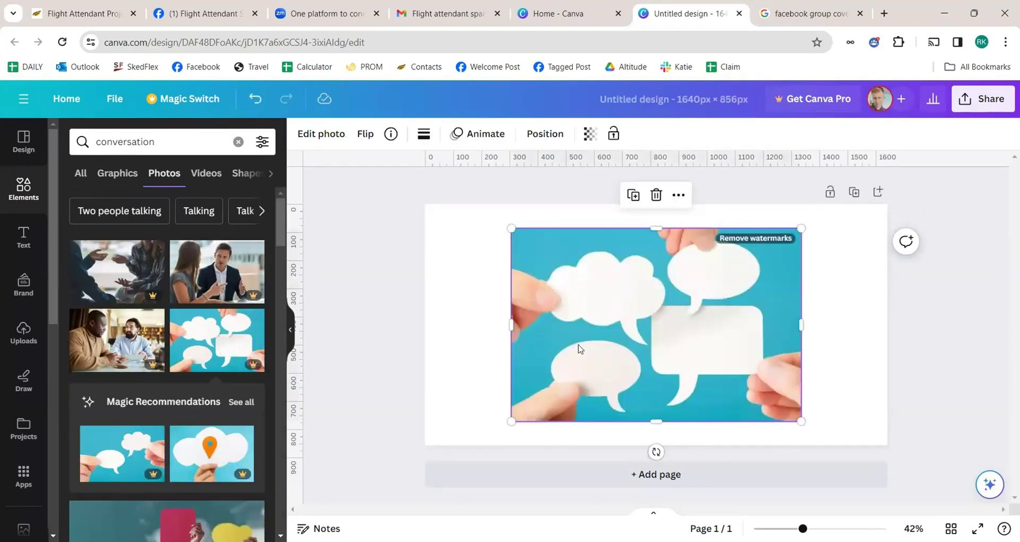
left_click_drag(579, 348, 587, 330)
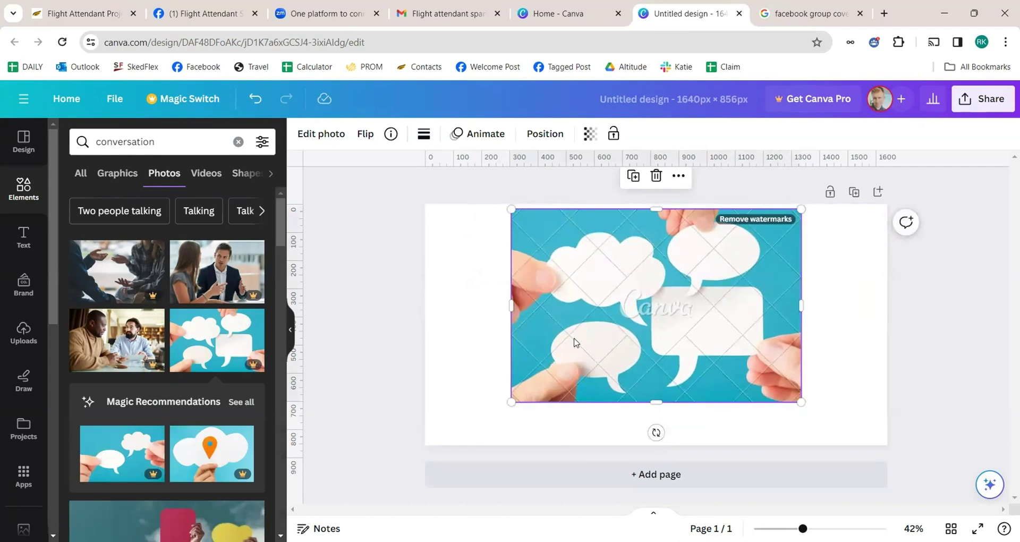
key("Delete")
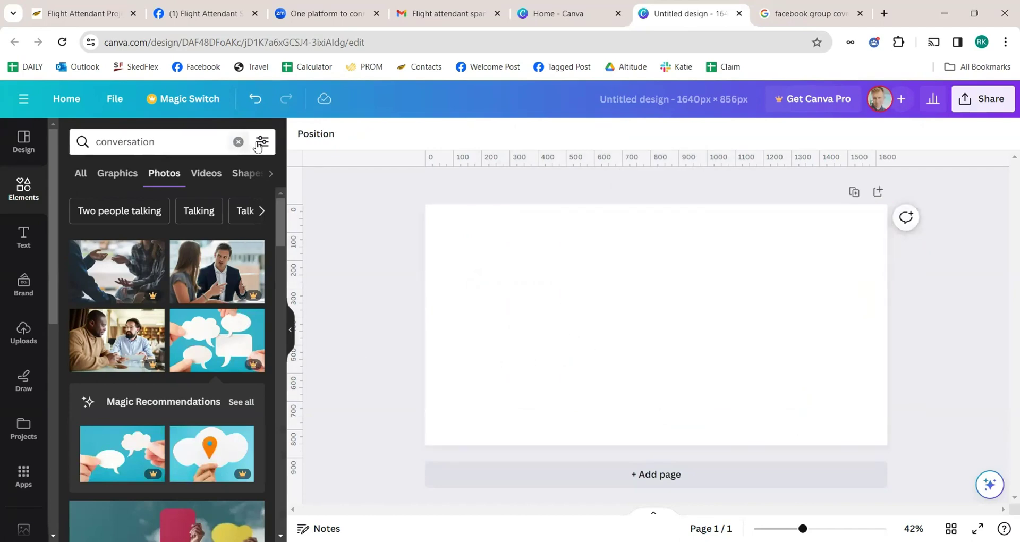
left_click(259, 142)
scroll(130, 387, "down", 3)
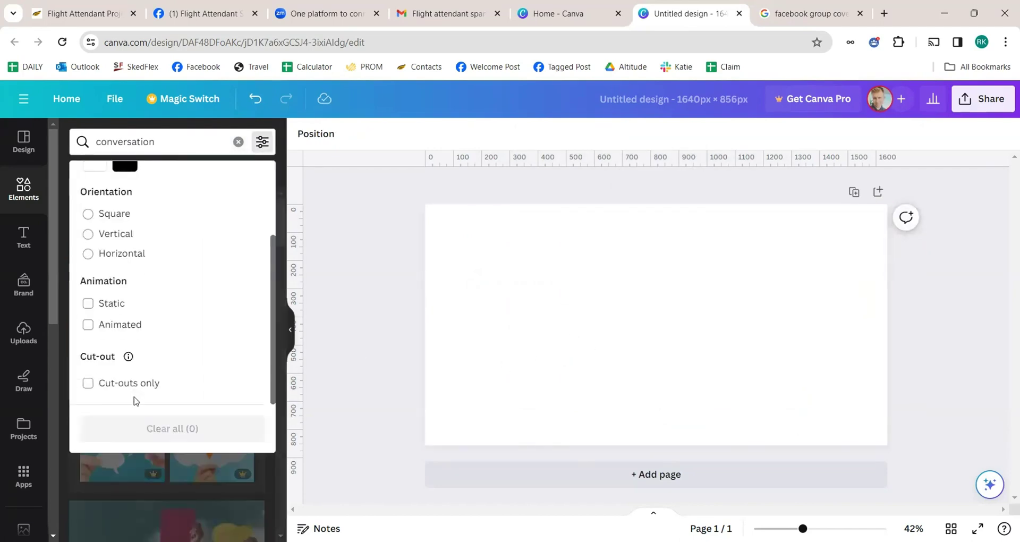
scroll(136, 401, "up", 1)
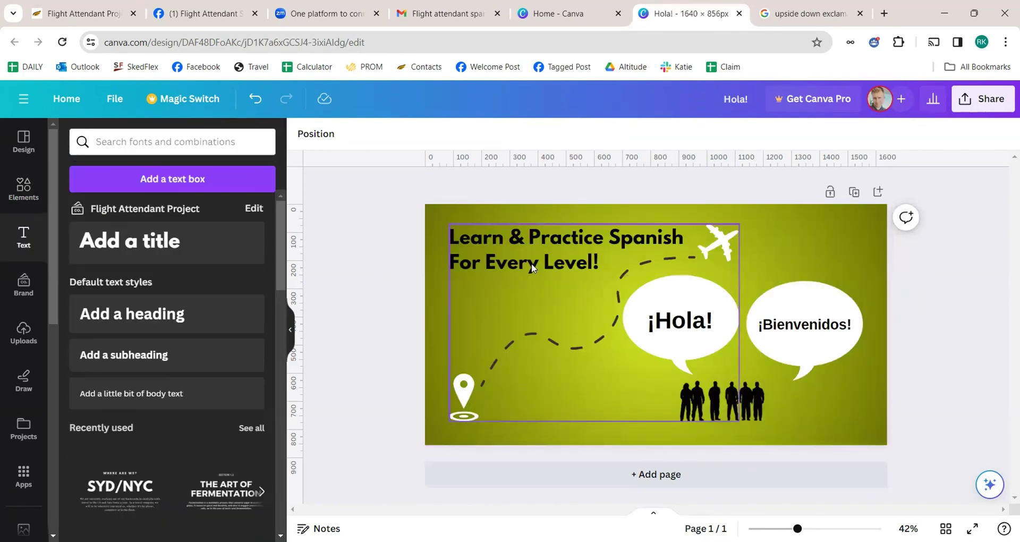
- Download the Hola! design as a PNG image
left_click(978, 102)
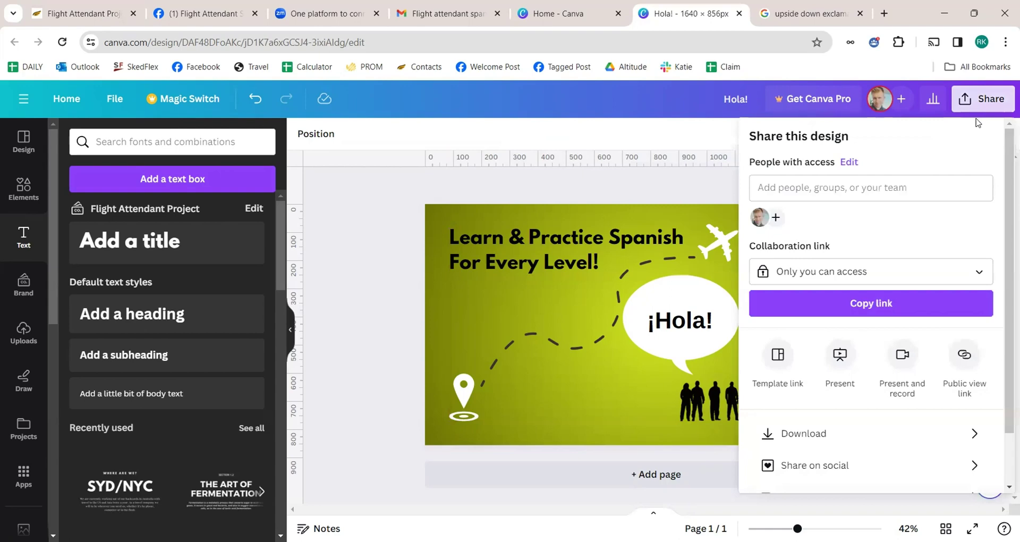
left_click(827, 431)
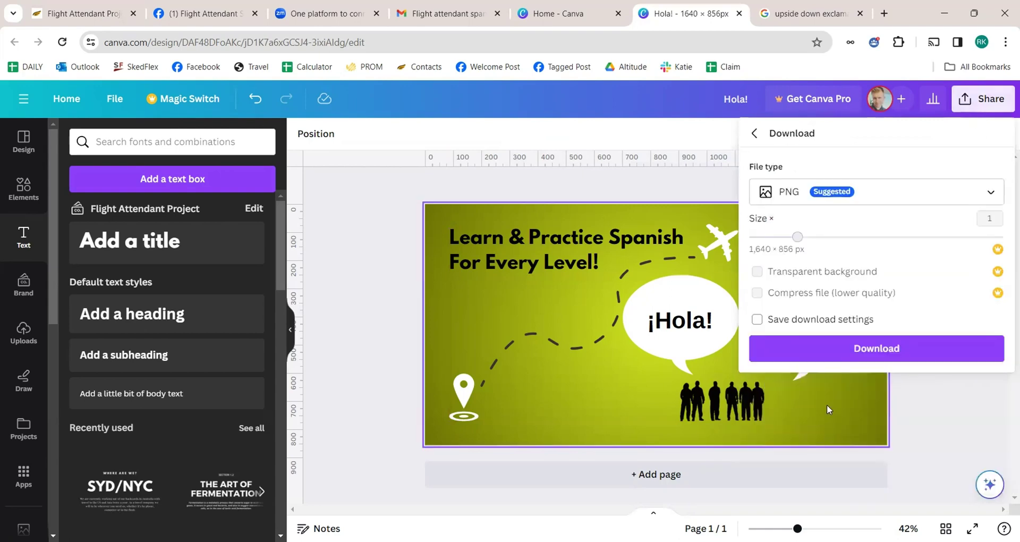
left_click(820, 359)
- Upload the Hola! banner as the group cover and reposition it to show the full title
left_click(179, 5)
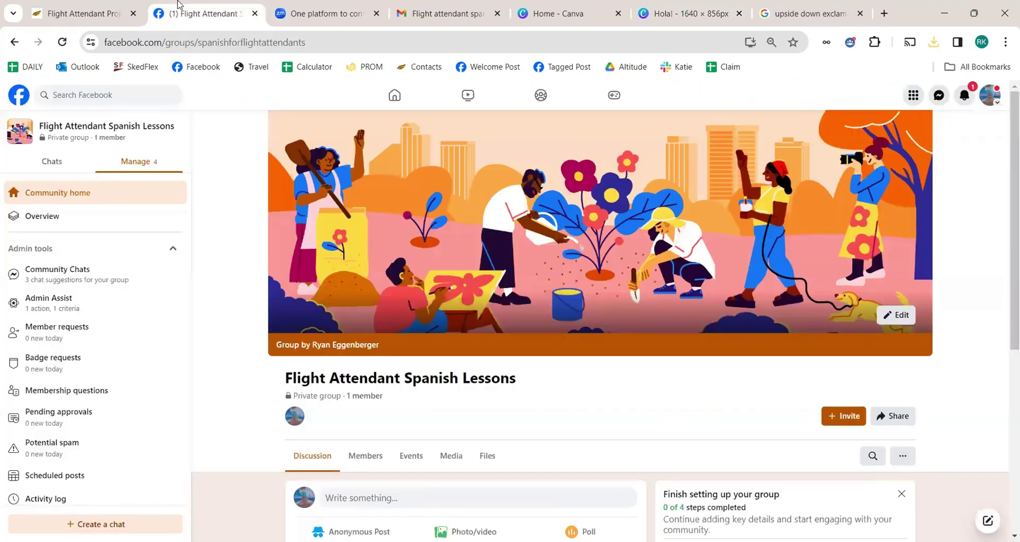
left_click(900, 315)
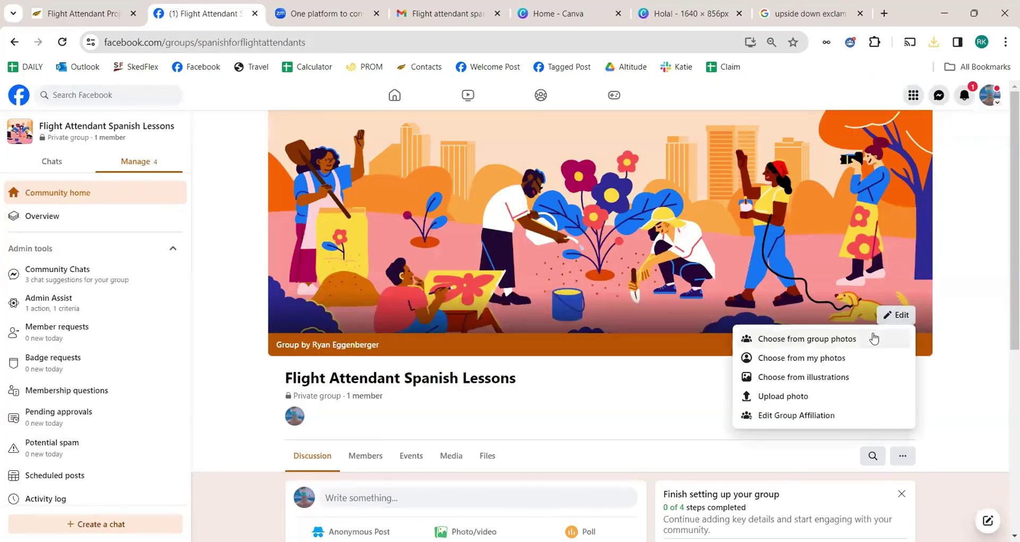
left_click(779, 393)
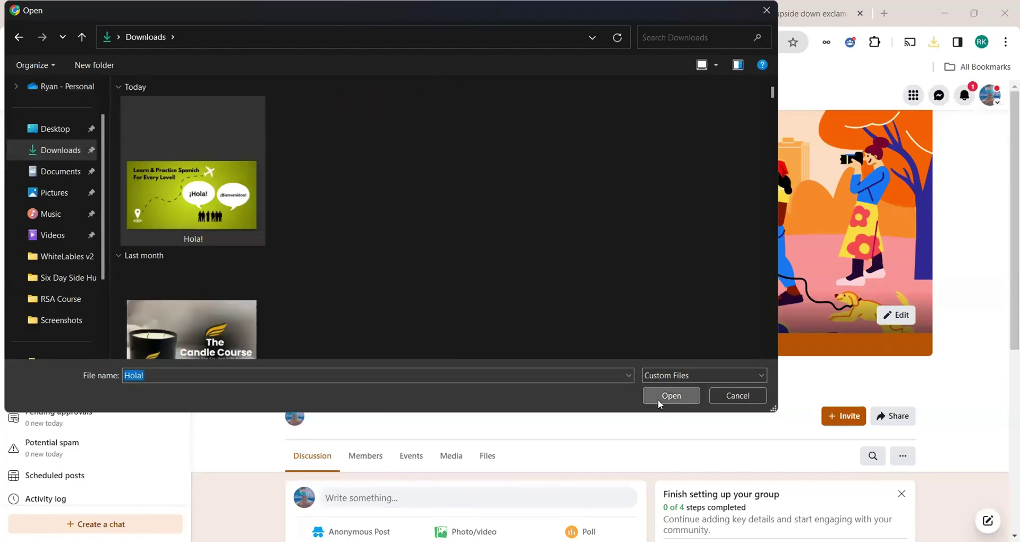
left_click(671, 395)
left_click_drag(852, 187, 754, 265)
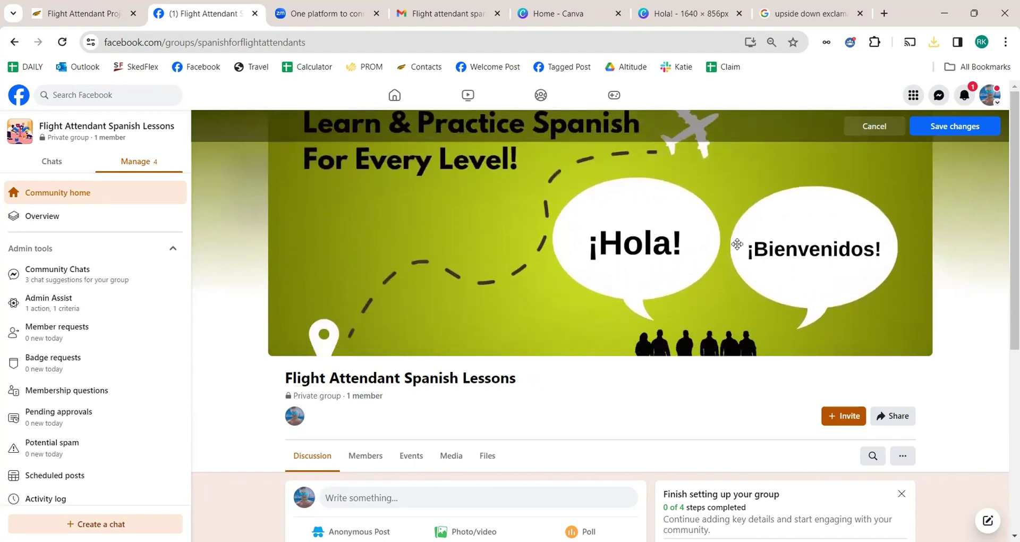
- Compare the placement with the Hola! design in Canva, then save the new cover photo
left_click(658, 13)
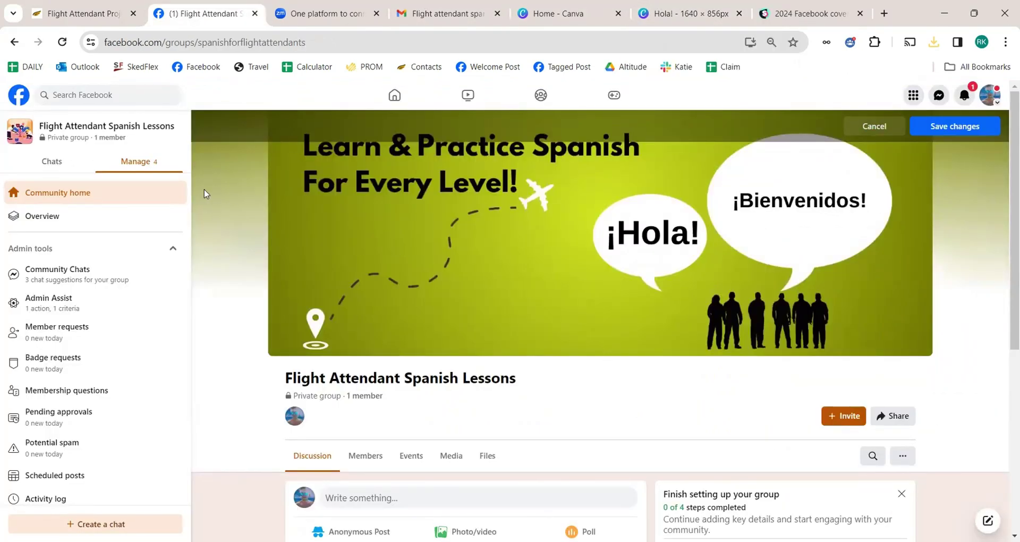
left_click(677, 10)
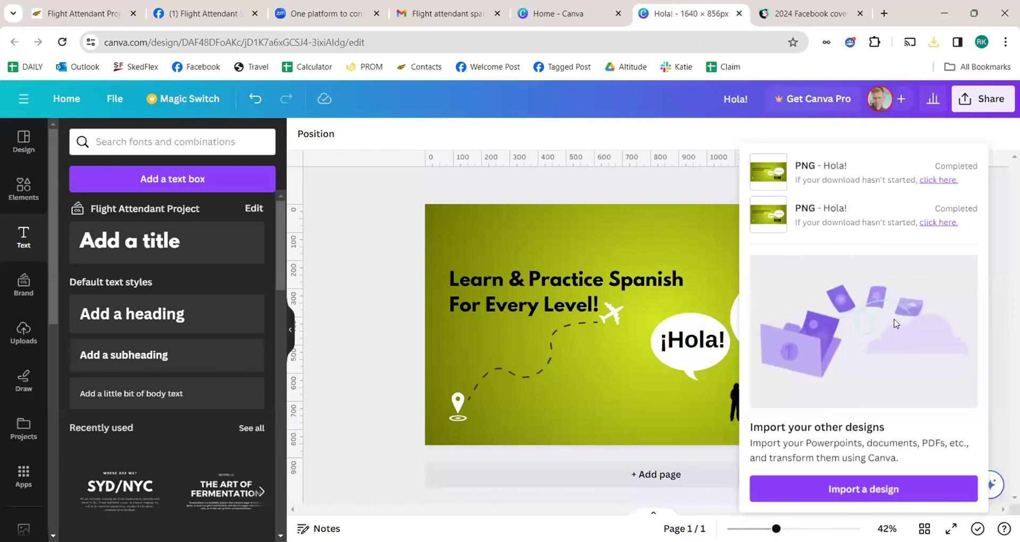
left_click(215, 8)
left_click(921, 126)
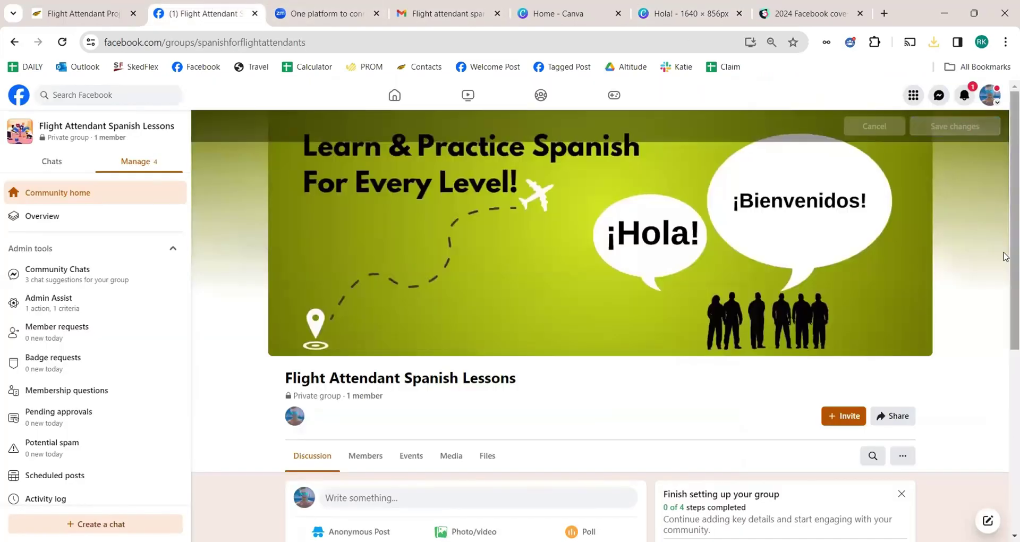
scroll(883, 451, "down", 4)
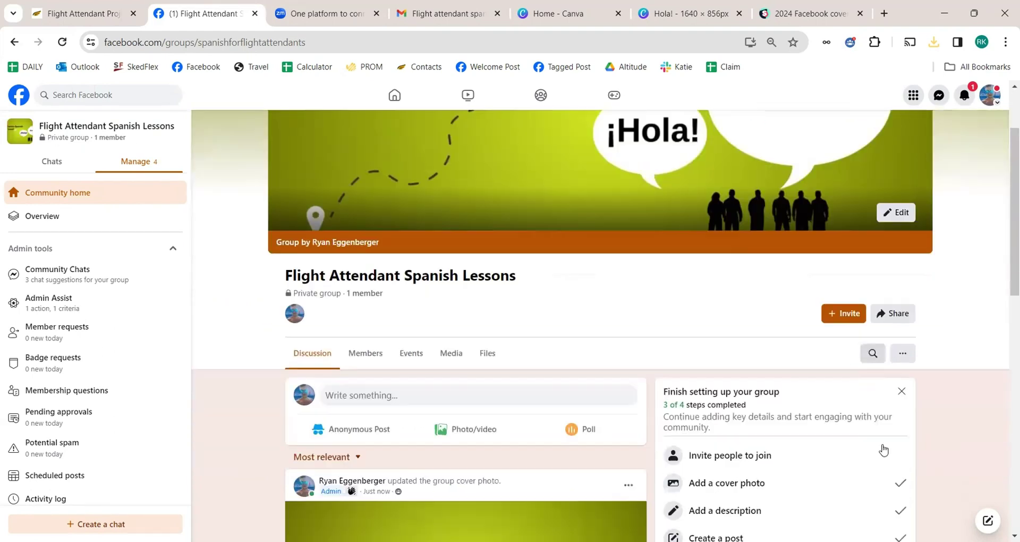
scroll(883, 456, "down", 3)
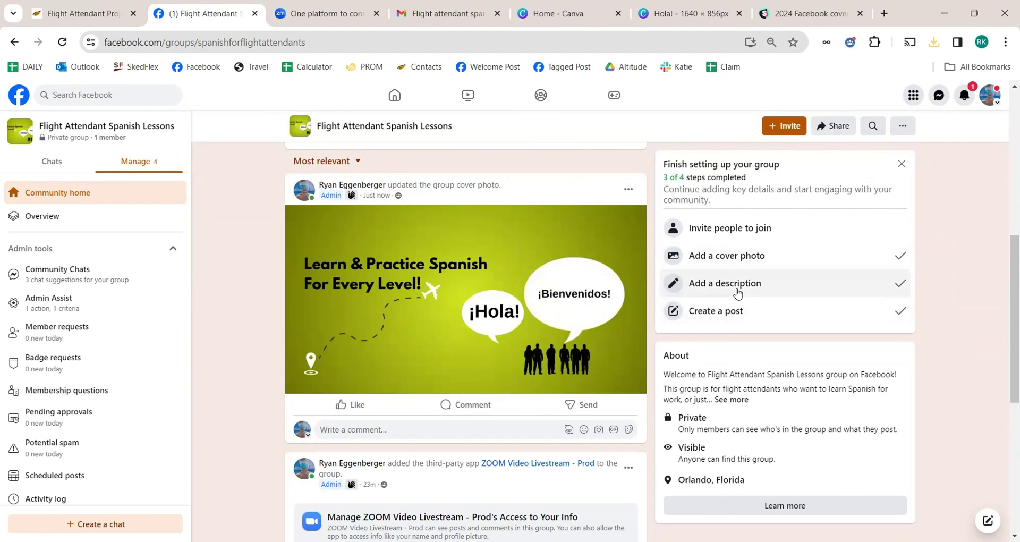
scroll(762, 347, "down", 1)
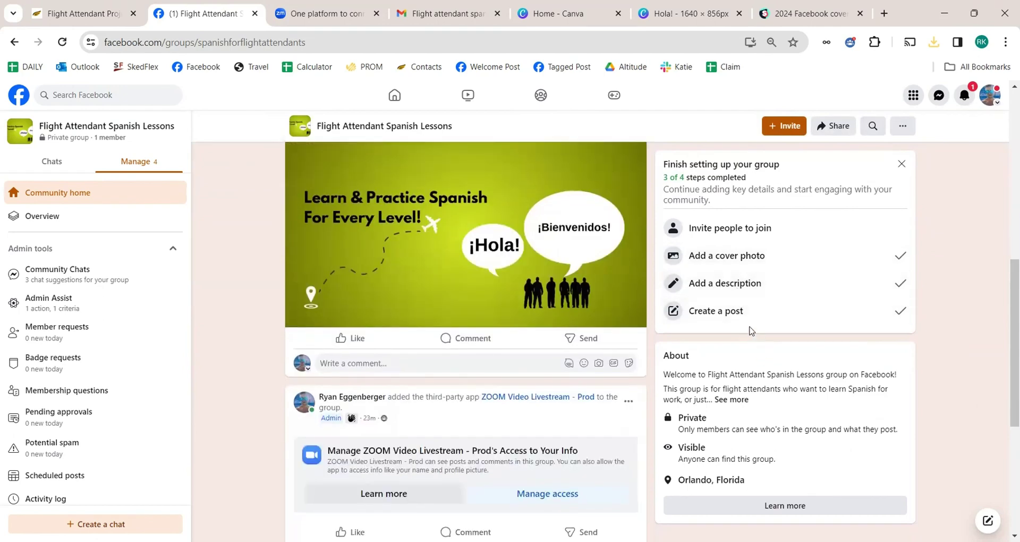
scroll(630, 398, "down", 5)
scroll(629, 398, "up", 10)
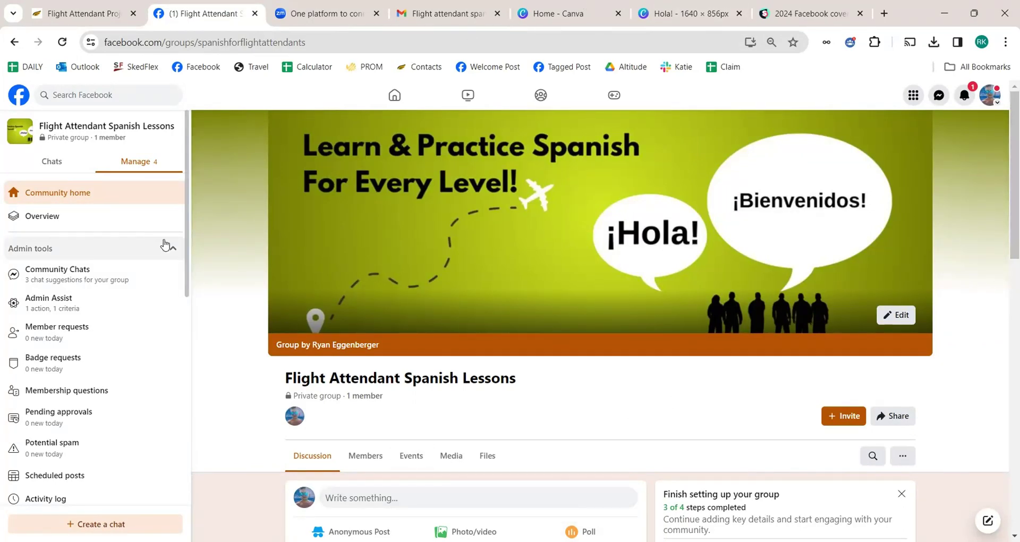
scroll(469, 416, "down", 5)
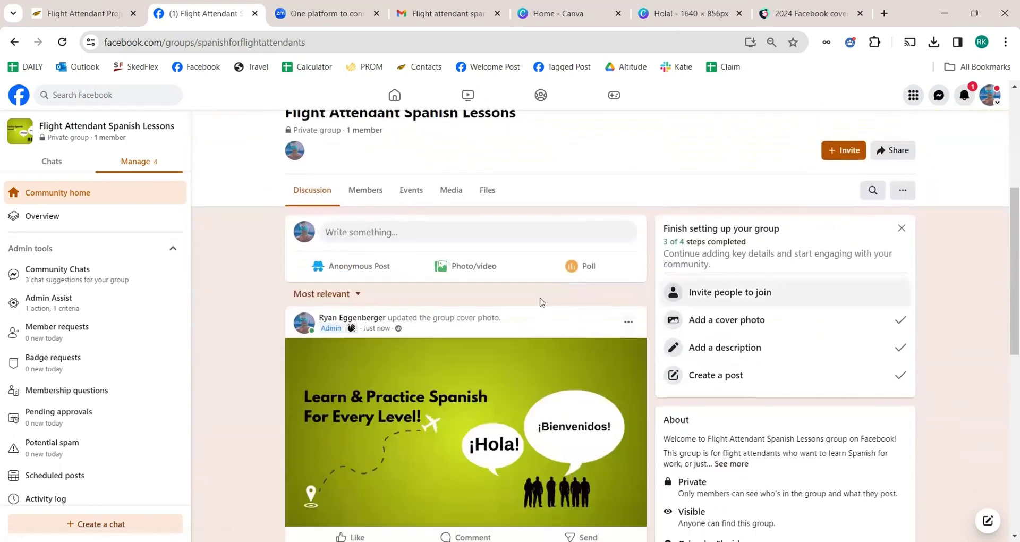
scroll(540, 302, "up", 4)
left_click_drag(542, 311, 281, 297)
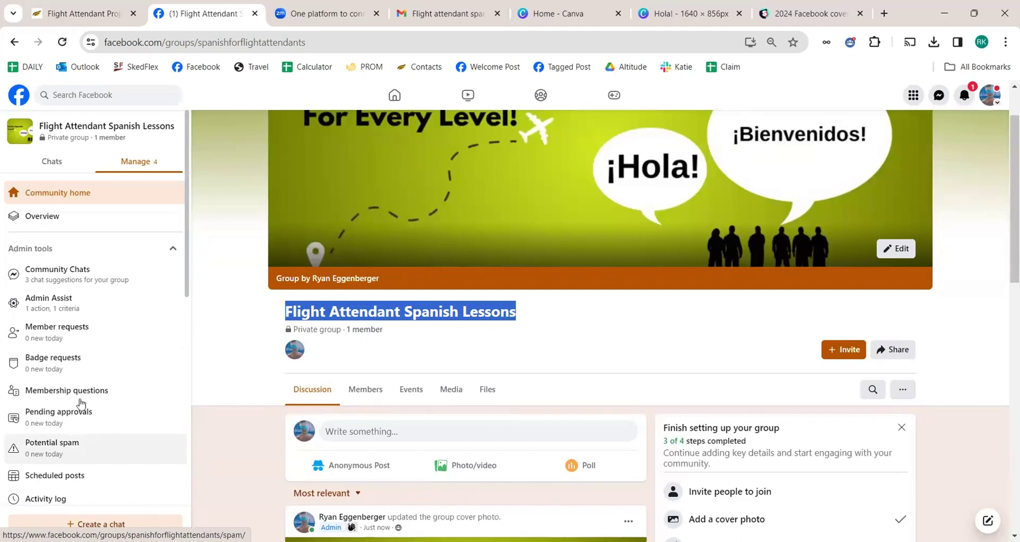
scroll(81, 404, "down", 4)
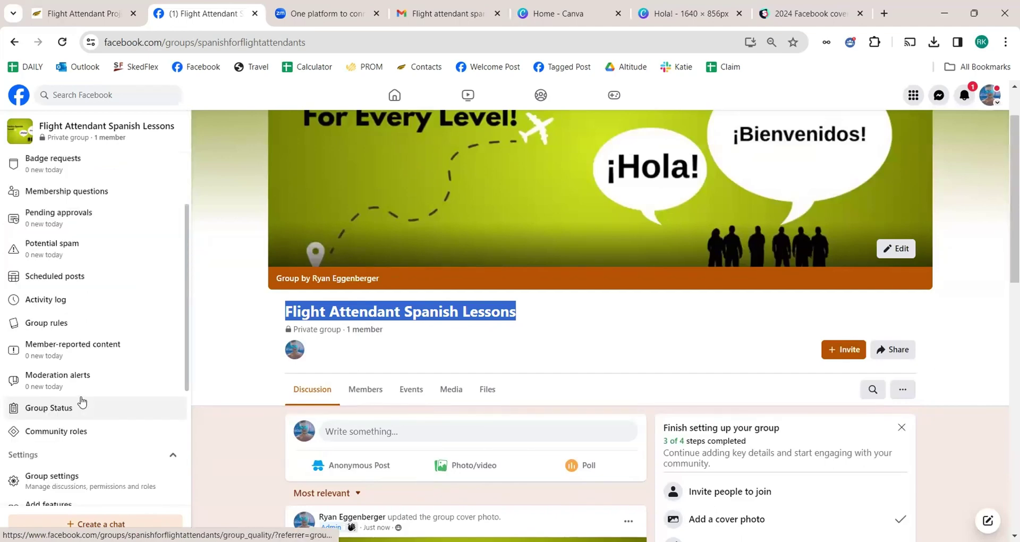
scroll(112, 428, "up", 4)
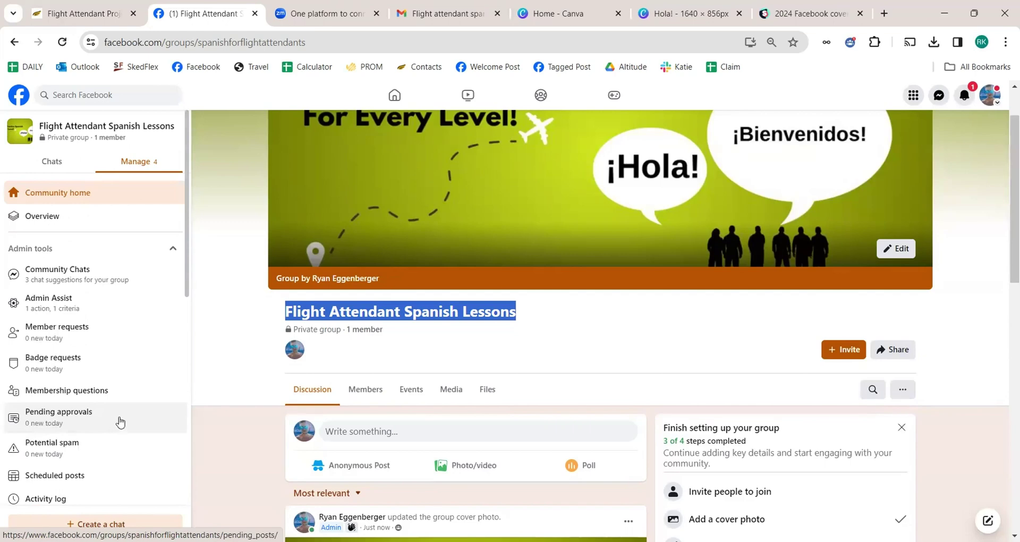